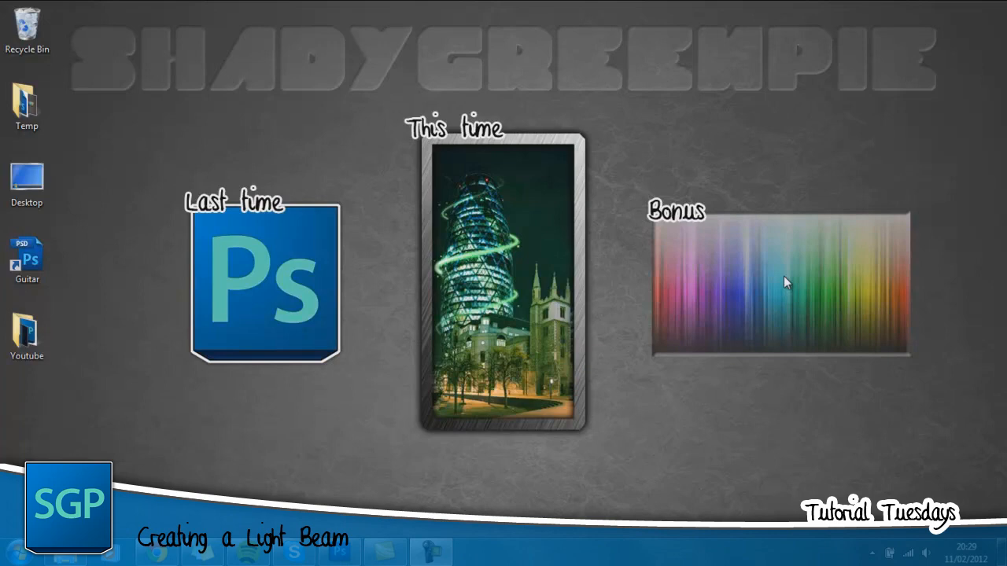
Switch to Photoshop with the Guitar.psd photo, reset the foreground and background colours to default, and add a new empty layer
left_click(338, 550)
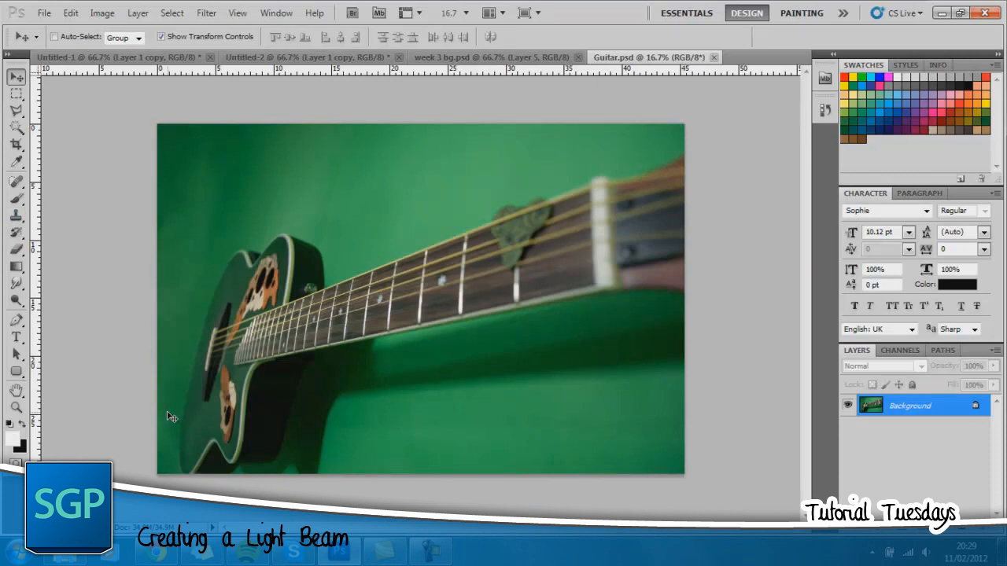
key("d")
left_click(966, 527)
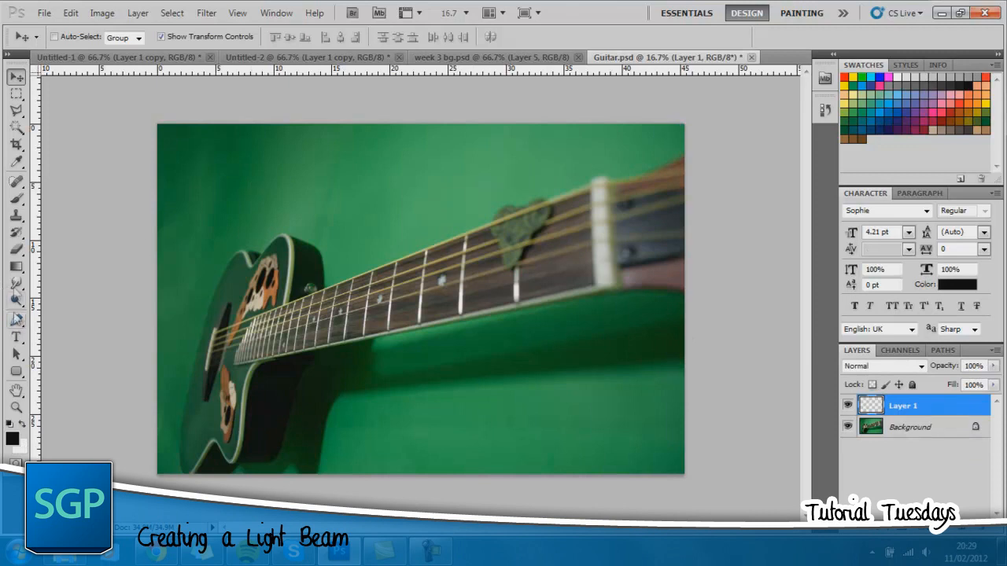
Set up the Brush tool with a hard round tip, 70 px in size at 100% hardness
left_click(17, 199)
left_click_drag(252, 43, 478, 49)
left_click(66, 39)
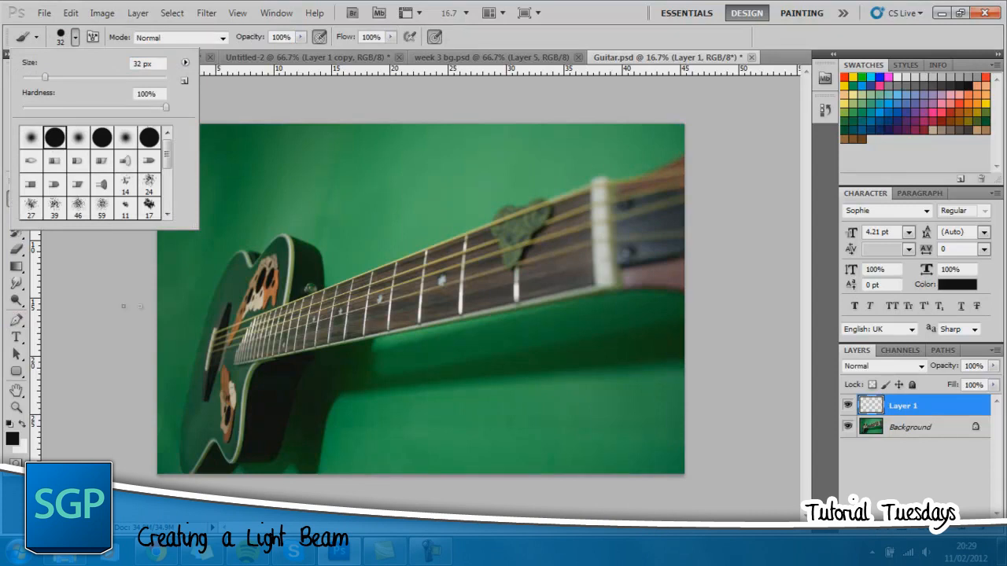
mouse_move(63, 78)
left_mouse_down()
mouse_move(78, 78)
mouse_move(62, 78)
left_mouse_up()
left_click_drag(96, 78, 84, 78)
left_click_drag(84, 78, 72, 78)
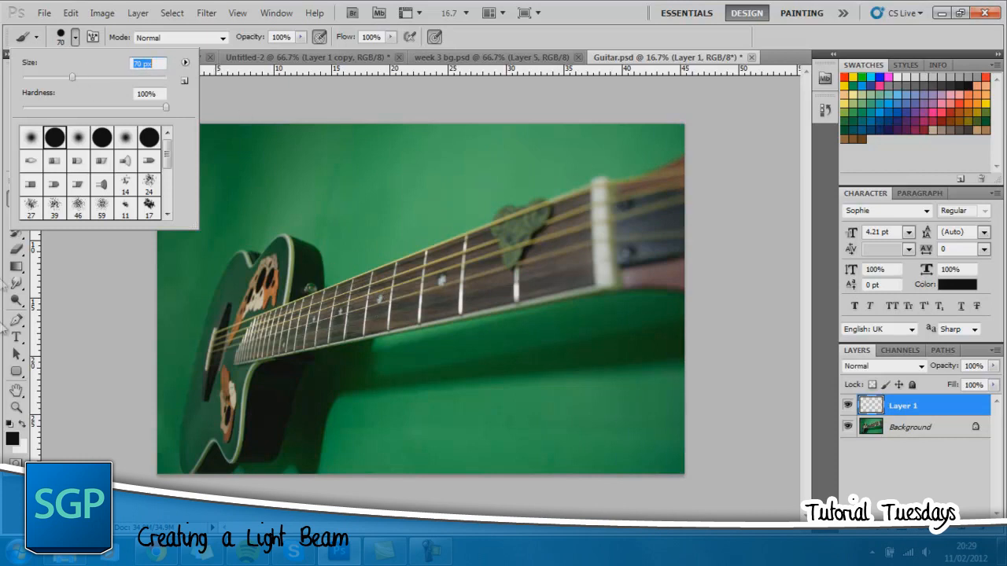
Draw a wavy Pen tool path that winds around the guitar neck from the headstock to the guitar body
left_click(16, 321)
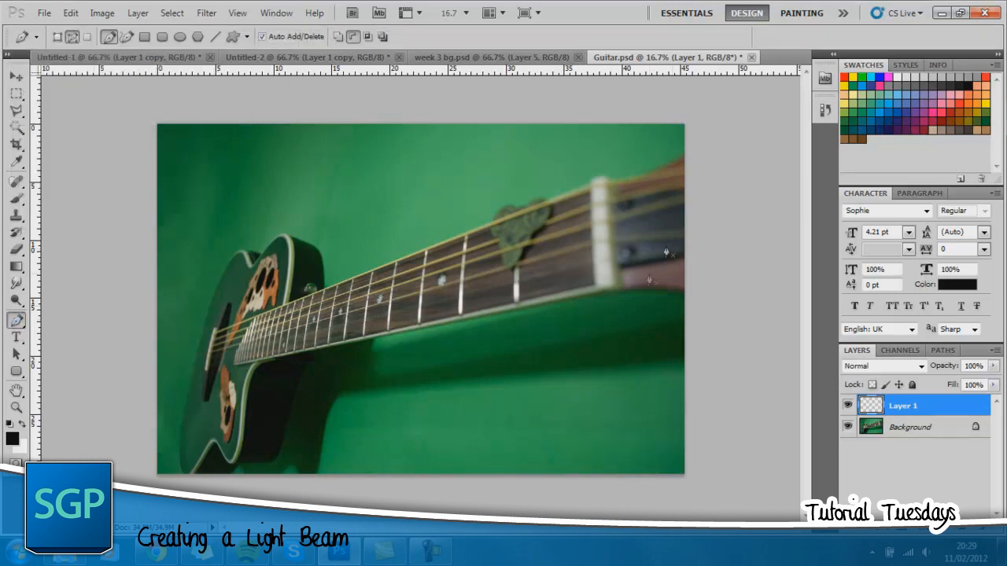
left_click(580, 255)
left_click_drag(613, 210, 613, 209)
left_click_drag(454, 346, 435, 338)
left_click_drag(404, 253, 391, 256)
left_click_drag(356, 352, 312, 289)
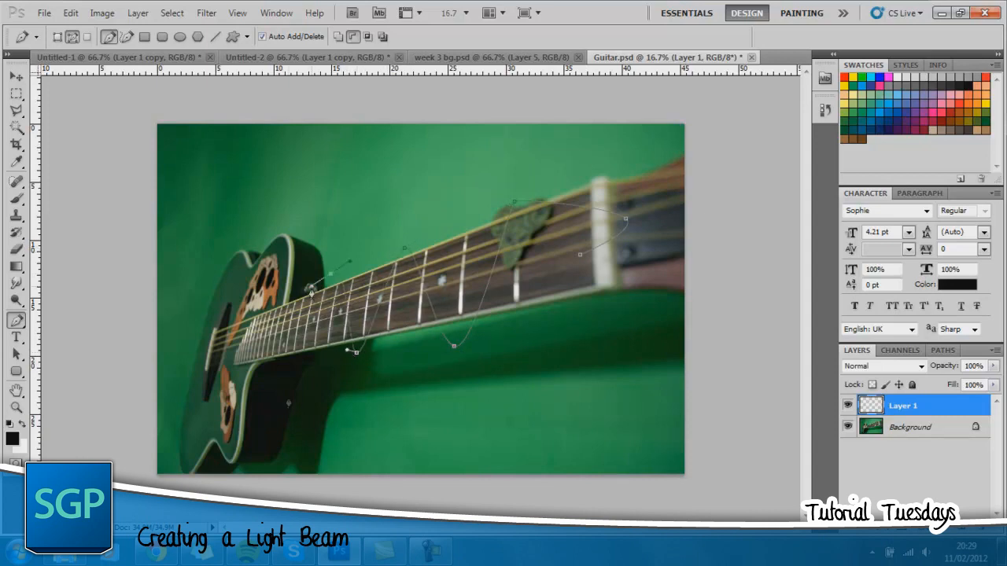
left_click_drag(286, 370, 279, 336)
Make the foreground white and stroke the wavy path with the Brush using Simulate Pressure, then dismiss the path
left_click(22, 425)
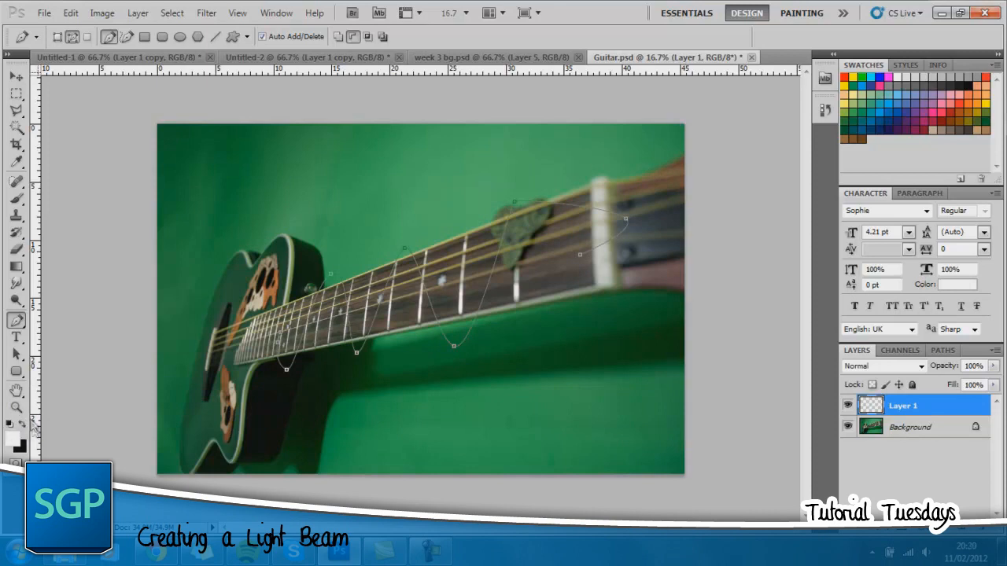
right_click(394, 302)
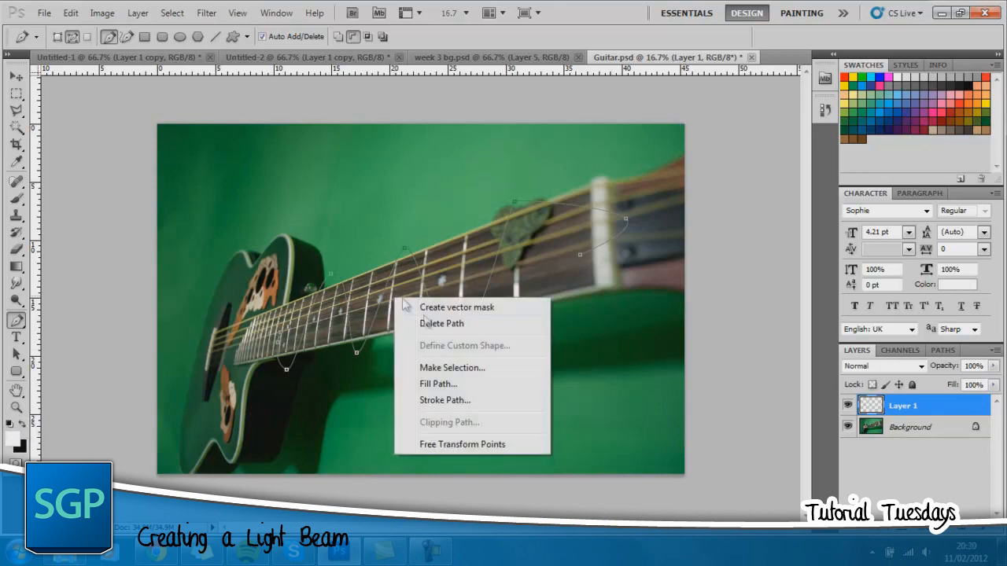
left_click(431, 407)
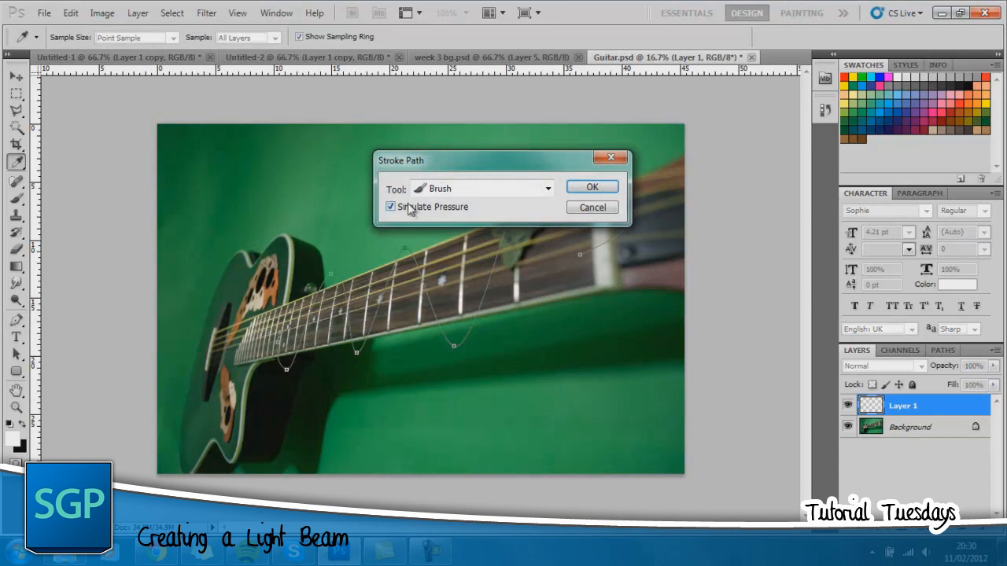
left_click(503, 192)
left_click(503, 191)
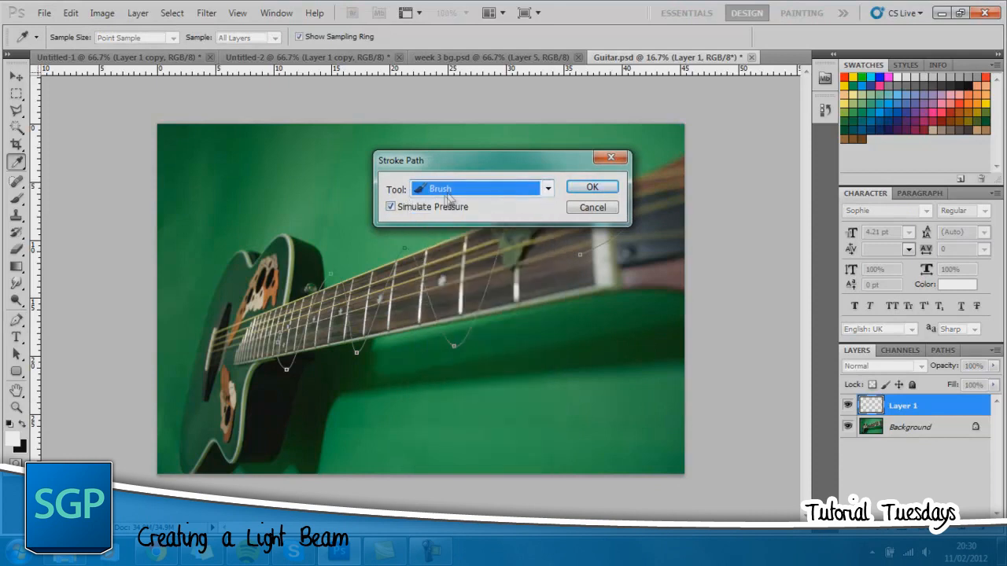
left_click(592, 189)
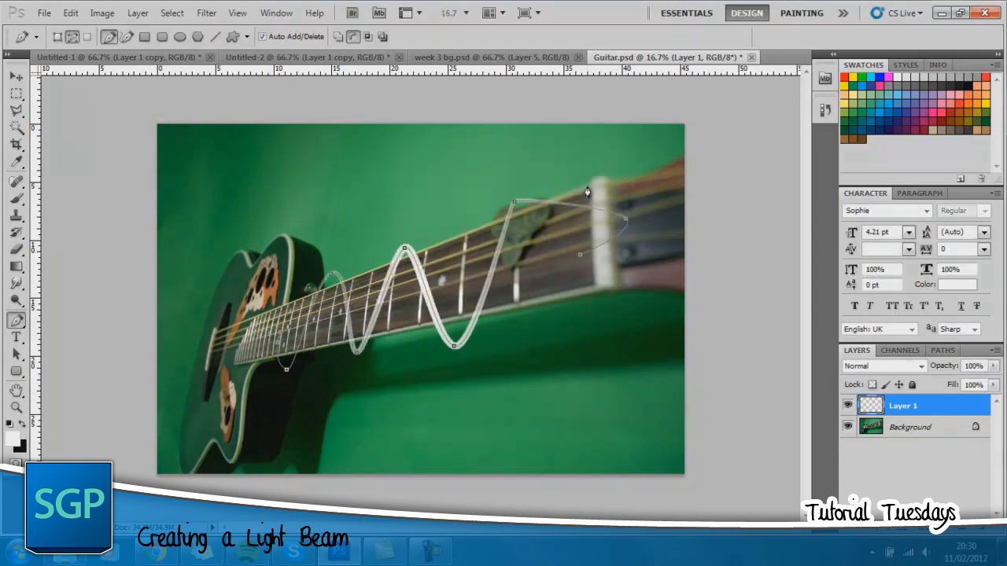
key("Return")
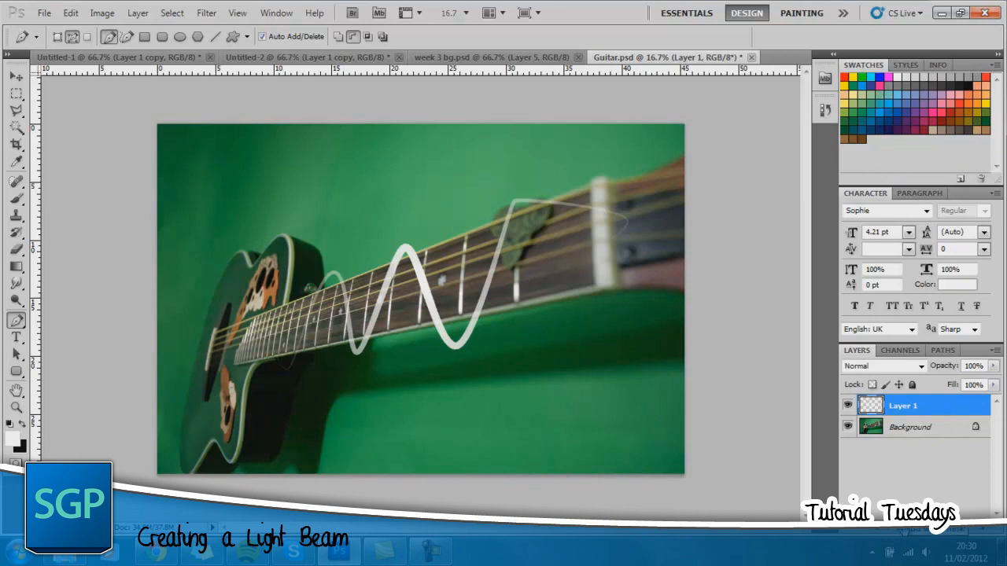
Add a layer mask to Layer 1 and mask out the beam's thin end over the headstock with a polygonal lasso selection
left_click(903, 530)
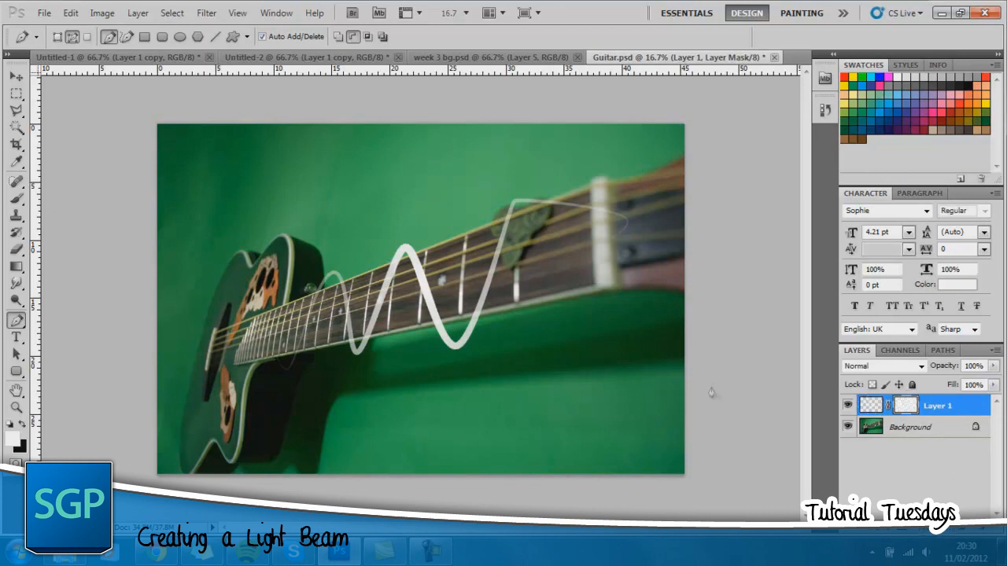
left_click(16, 111)
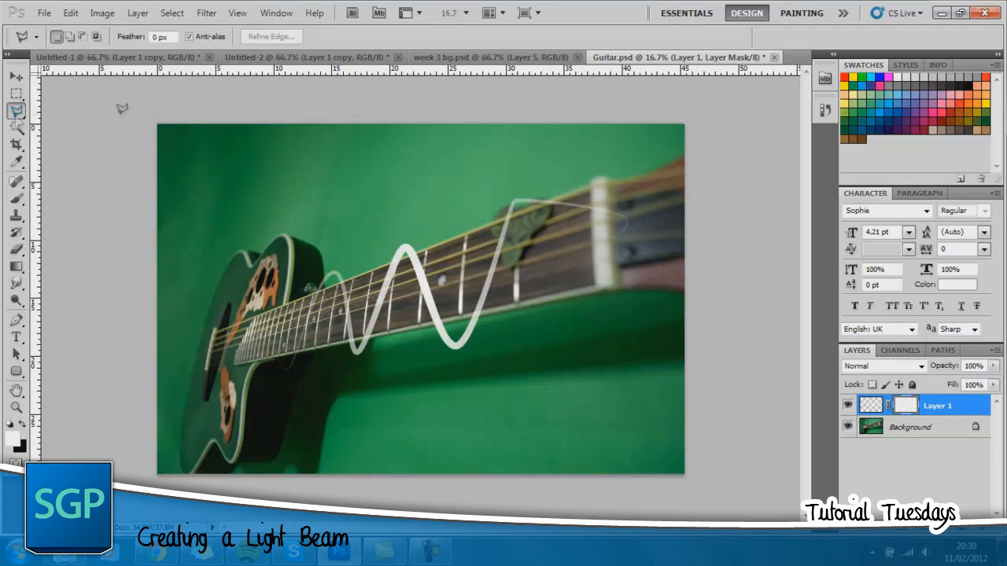
key("ctrl+plus")
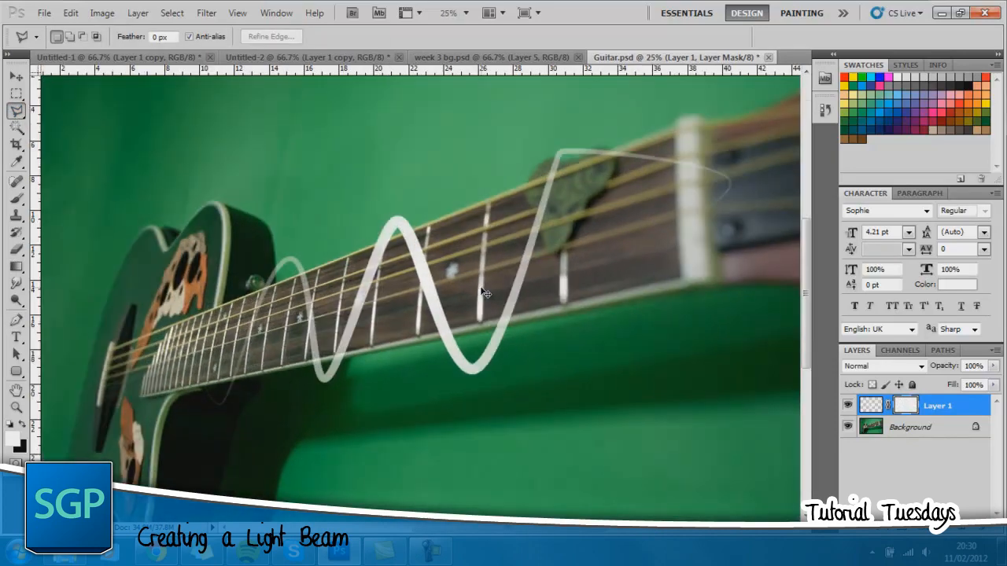
key("ctrl+plus")
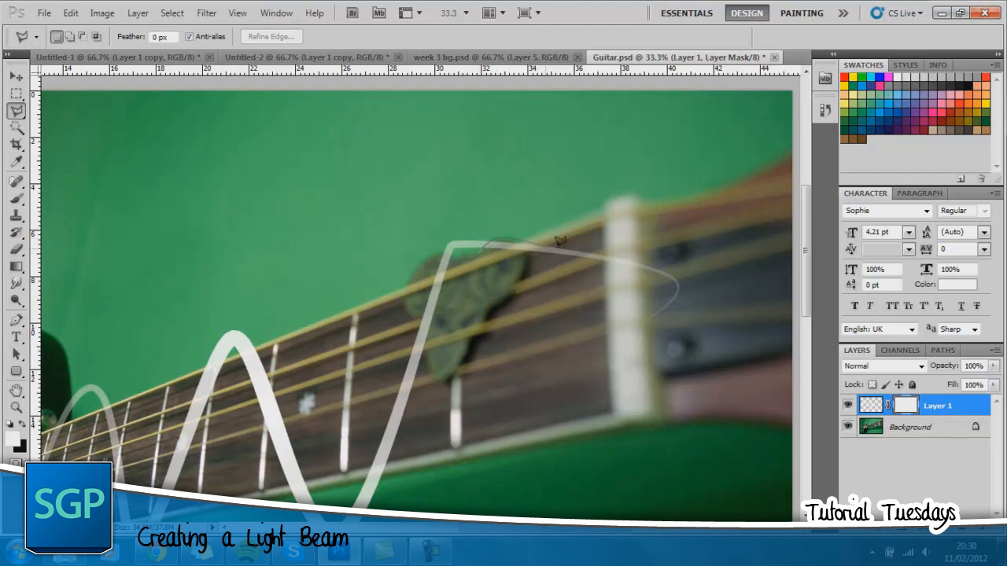
left_click(594, 236)
left_click(736, 274)
left_click(719, 389)
left_click(569, 387)
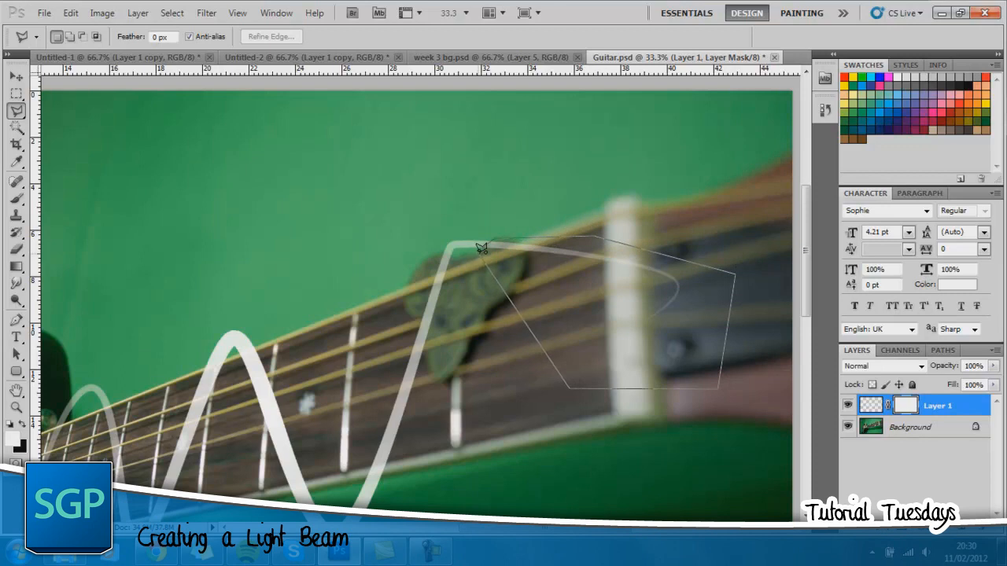
left_click(481, 249)
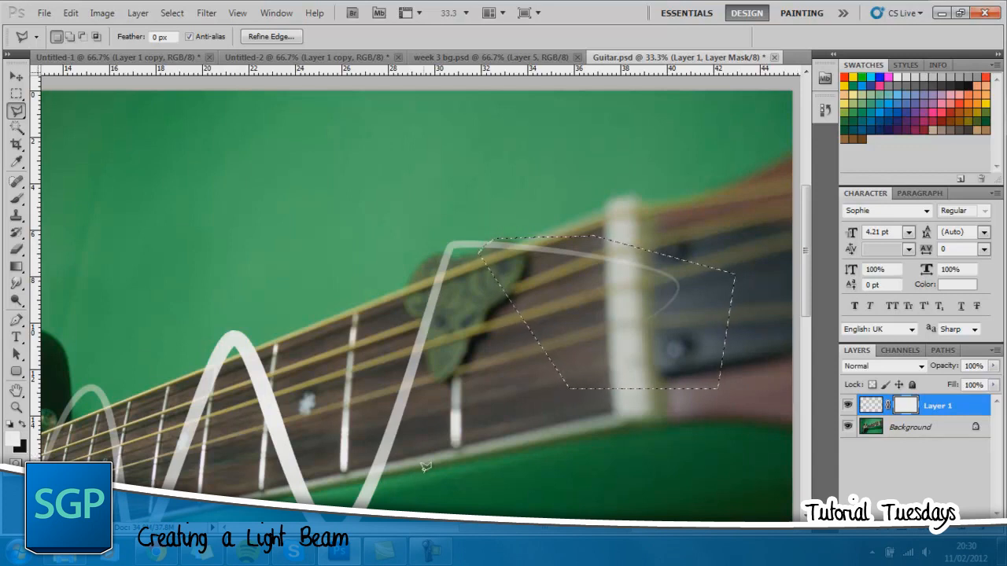
key("Delete")
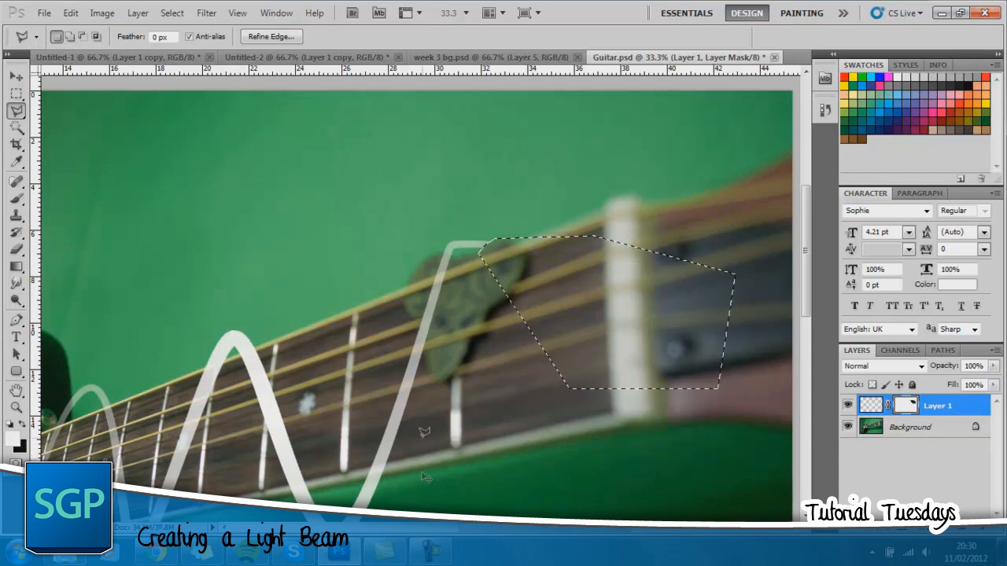
Mask out the thick descending beam section that crosses the middle of the fretboard, then deselect
scroll(370, 460, "down", 3)
left_click(279, 435)
left_click(323, 430)
left_click(274, 280)
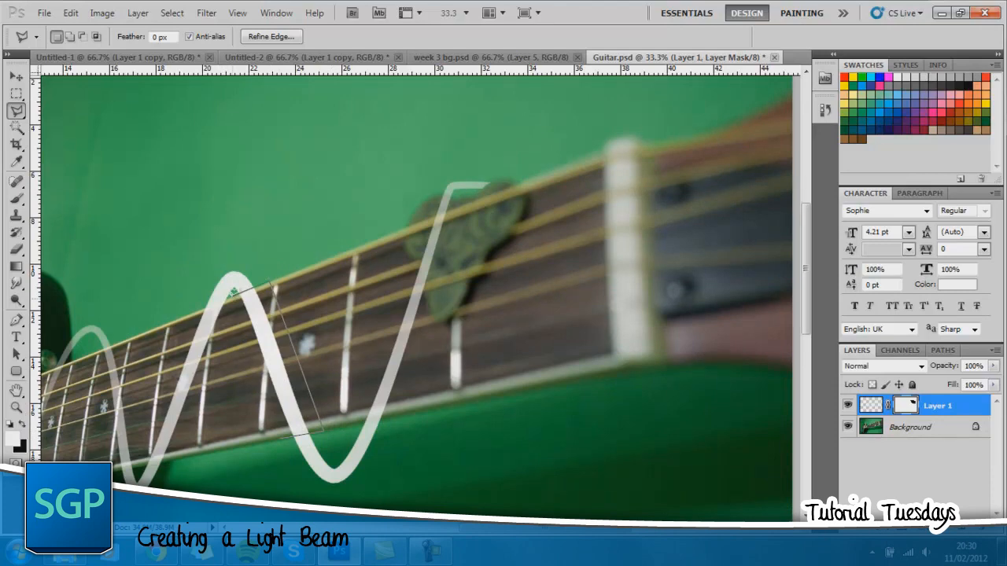
left_click(234, 292)
left_click(279, 434)
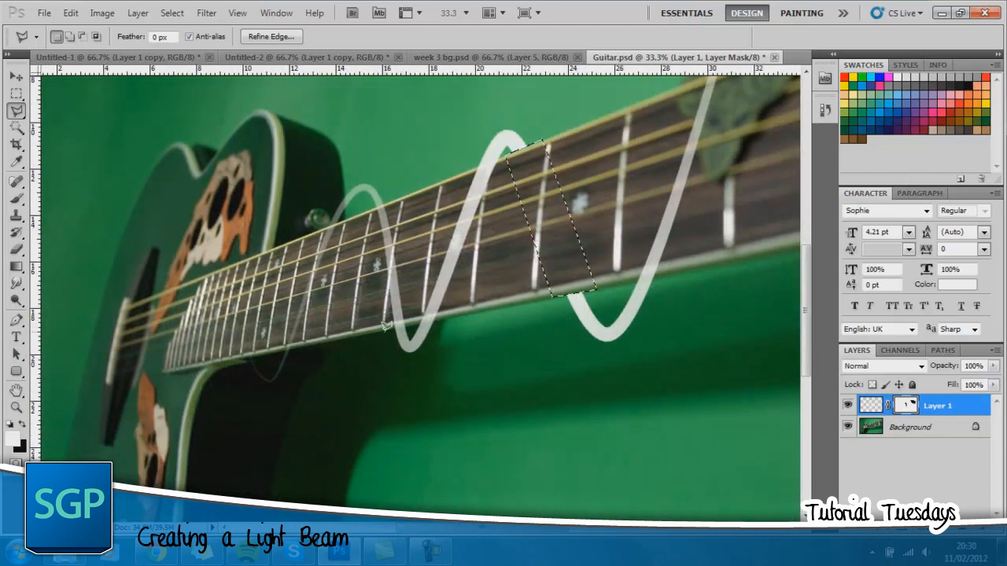
key("ctrl+d")
Mask out the next descending beam section crossing the fretboard toward the guitar body, then deselect
left_click(413, 319)
left_click(398, 196)
left_click(365, 209)
left_click(411, 321)
scroll(287, 308, "down", 2)
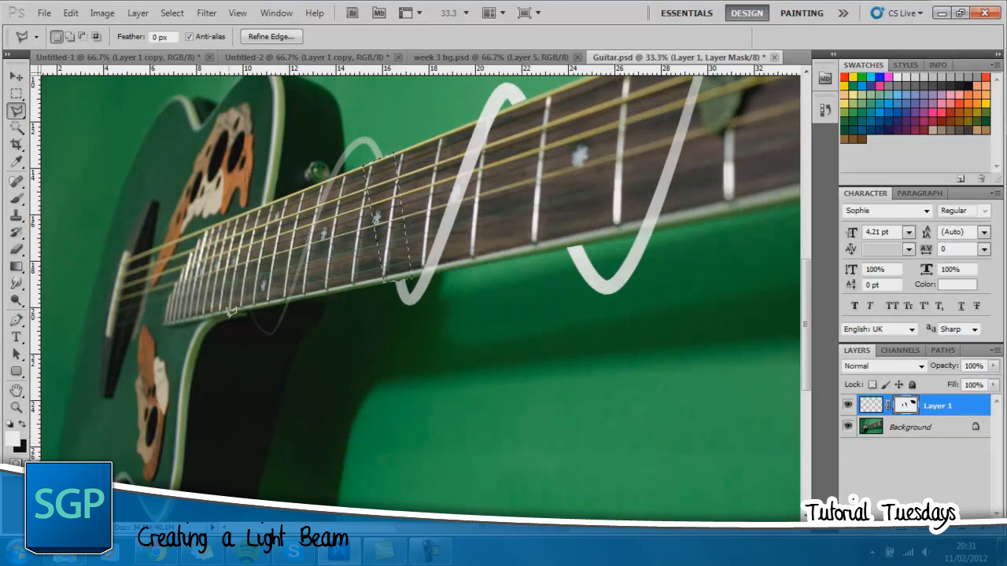
key("ctrl+d")
Mask out the faint beam end crossing the upper frets beside the guitar body, then deselect
left_click(265, 302)
left_click(290, 140)
left_click(197, 176)
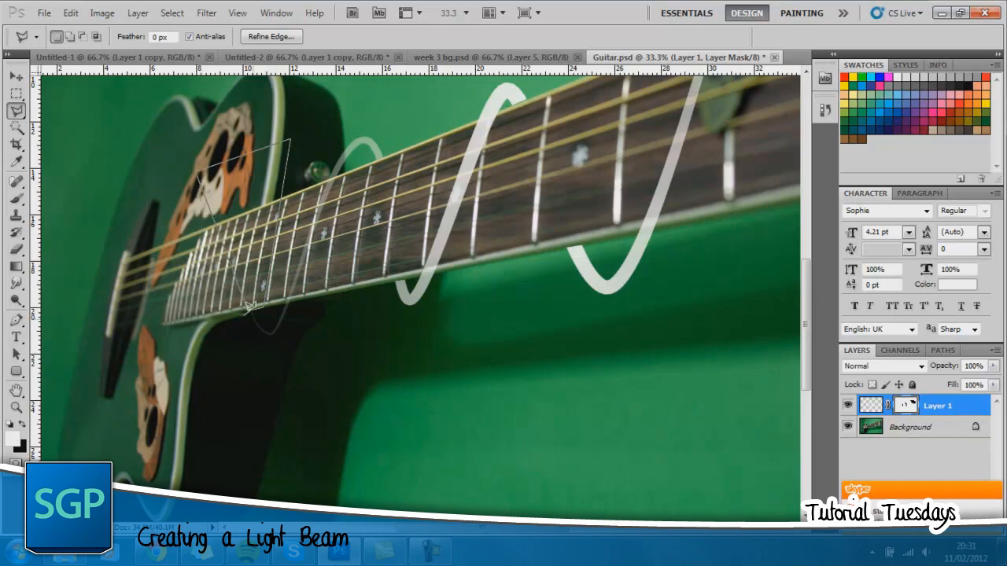
double_click(245, 310)
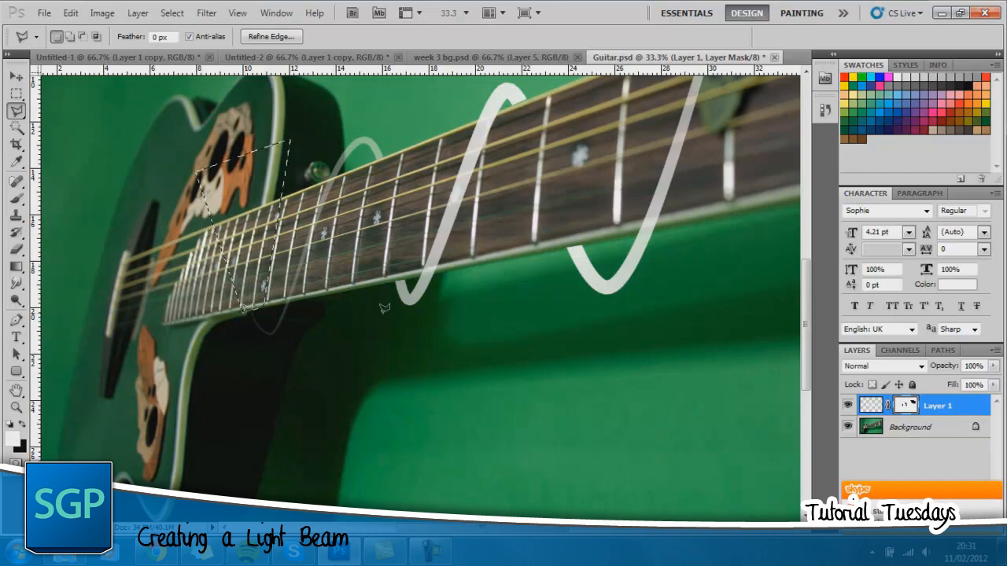
key("ctrl+d")
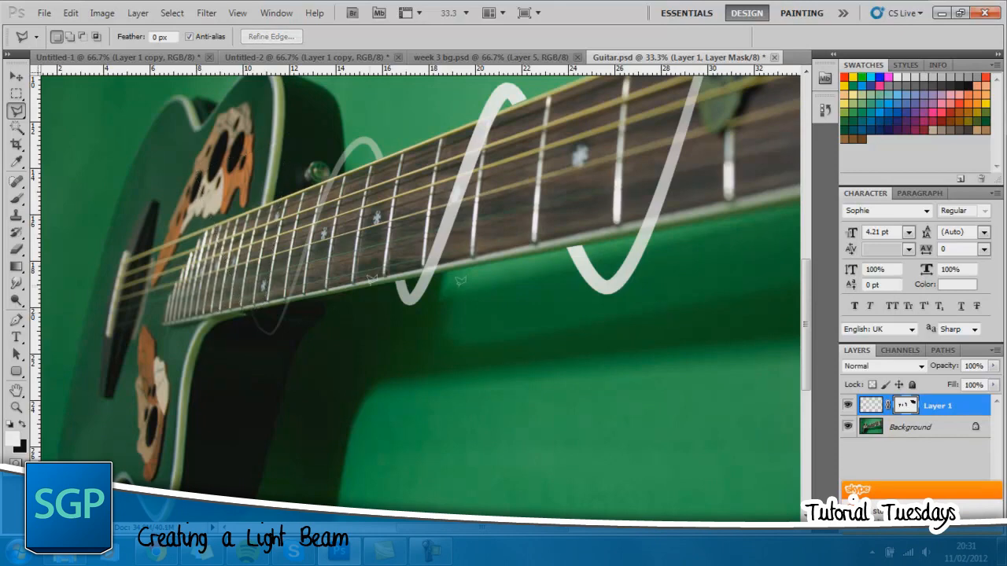
Add an Outer Glow layer style to Layer 1 with the Color Dodge blend mode
scroll(450, 283, "up", 3)
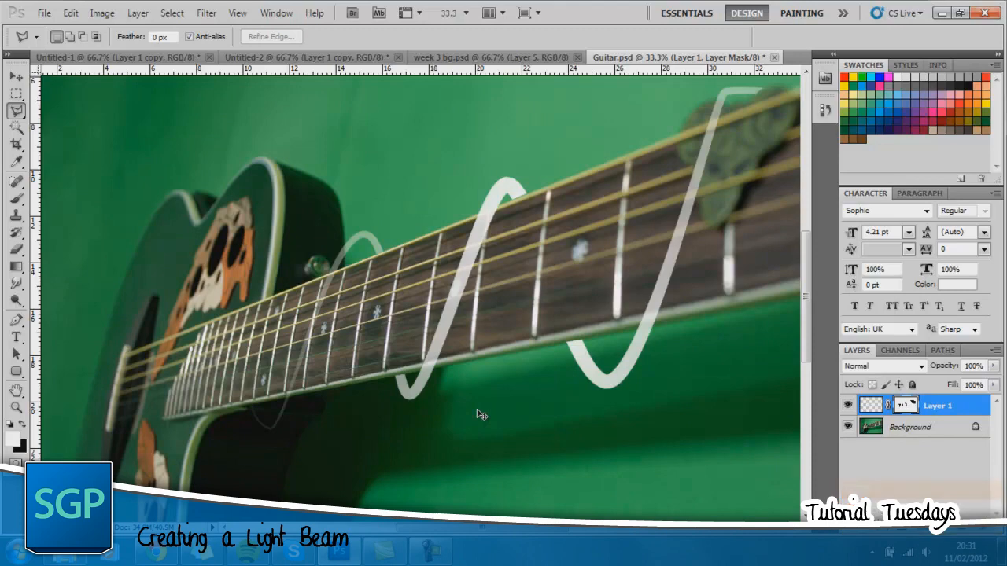
key("ctrl+minus")
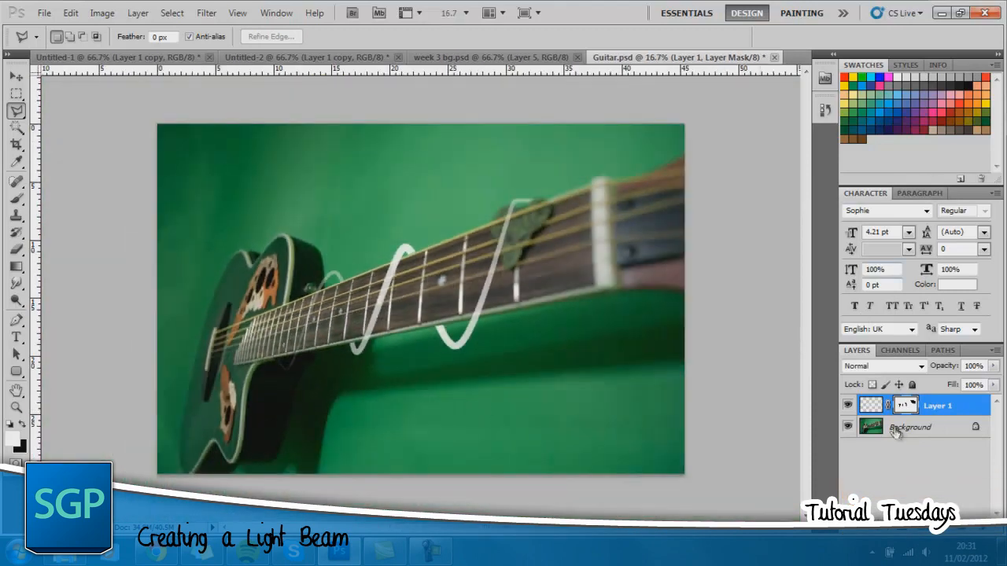
left_click(936, 409)
right_click(969, 422)
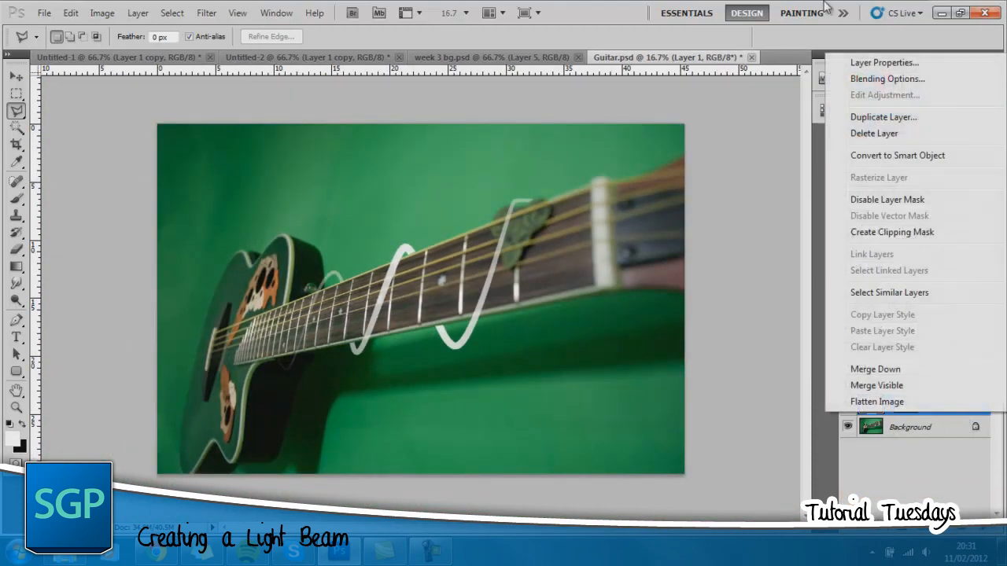
left_click(895, 78)
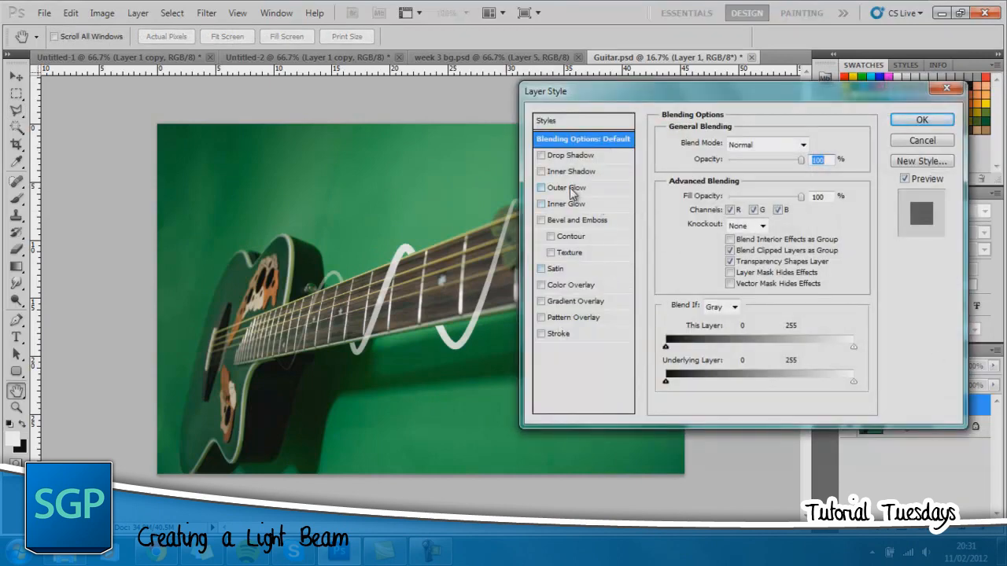
left_click(572, 192)
left_click(786, 146)
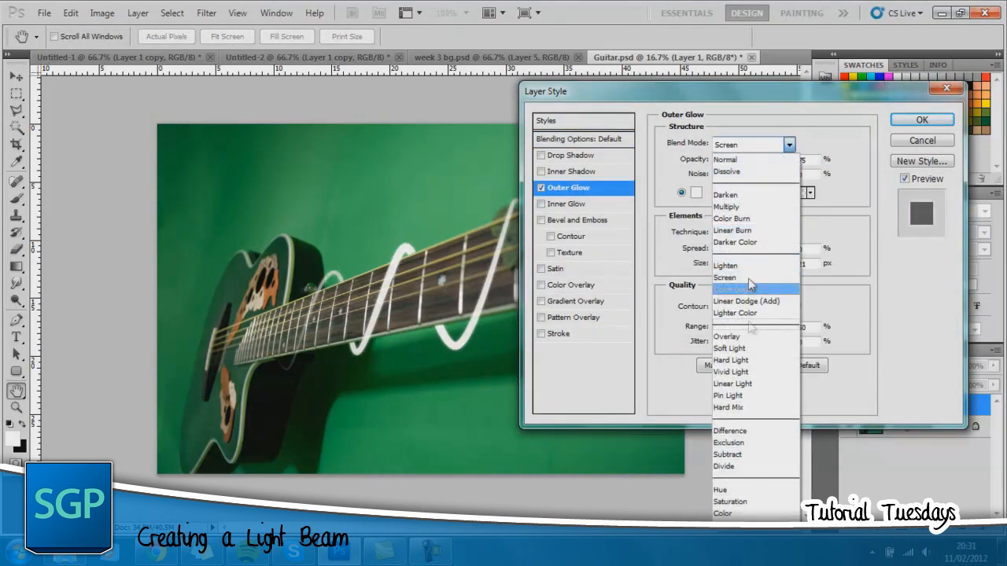
left_click(735, 289)
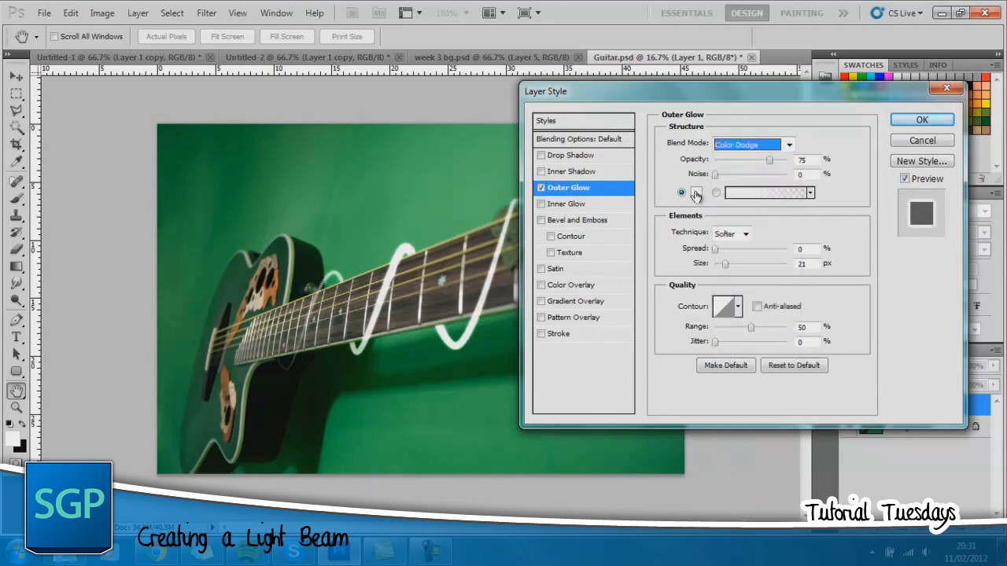
Colour the outer glow dark teal-blue and set its spread to 1% and its size to 43 px
left_click(695, 192)
left_click(628, 252)
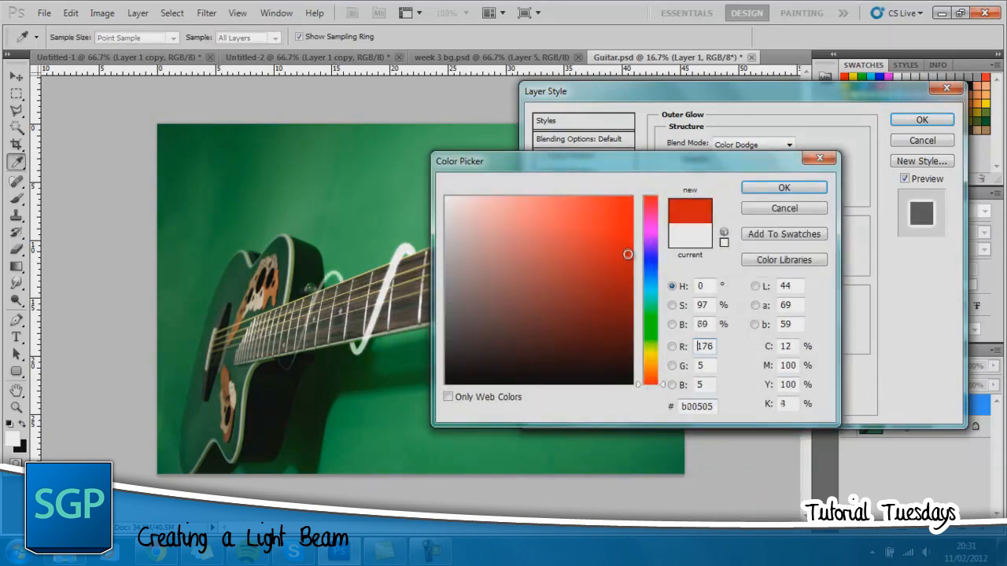
left_click(649, 290)
left_click_drag(611, 288, 605, 284)
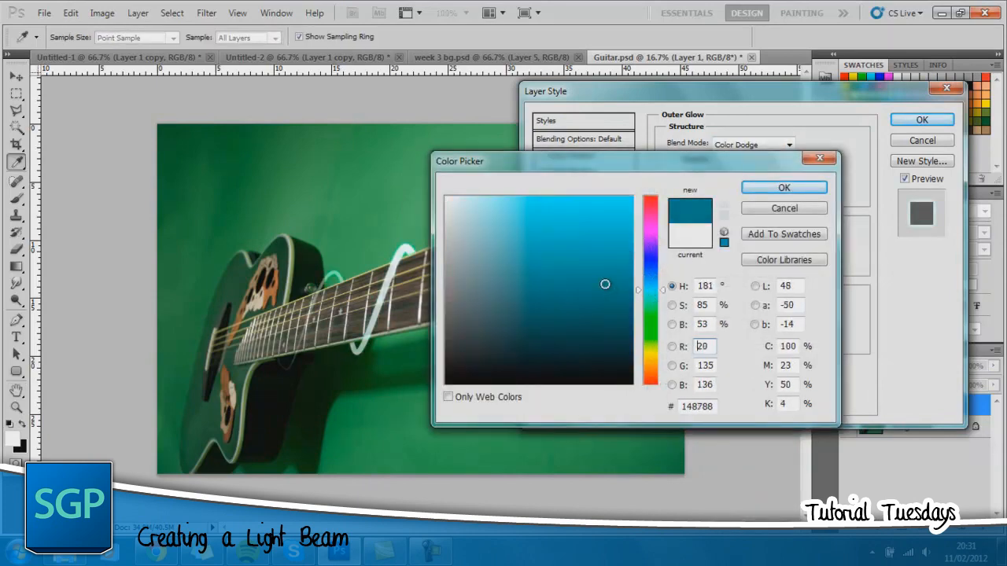
left_click(782, 187)
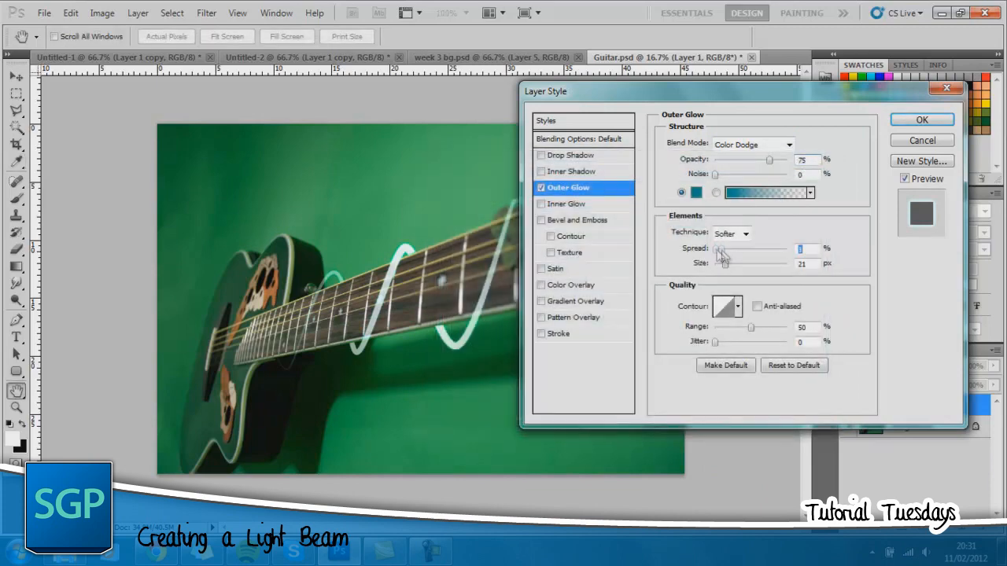
left_click(716, 250)
left_click_drag(724, 263, 734, 271)
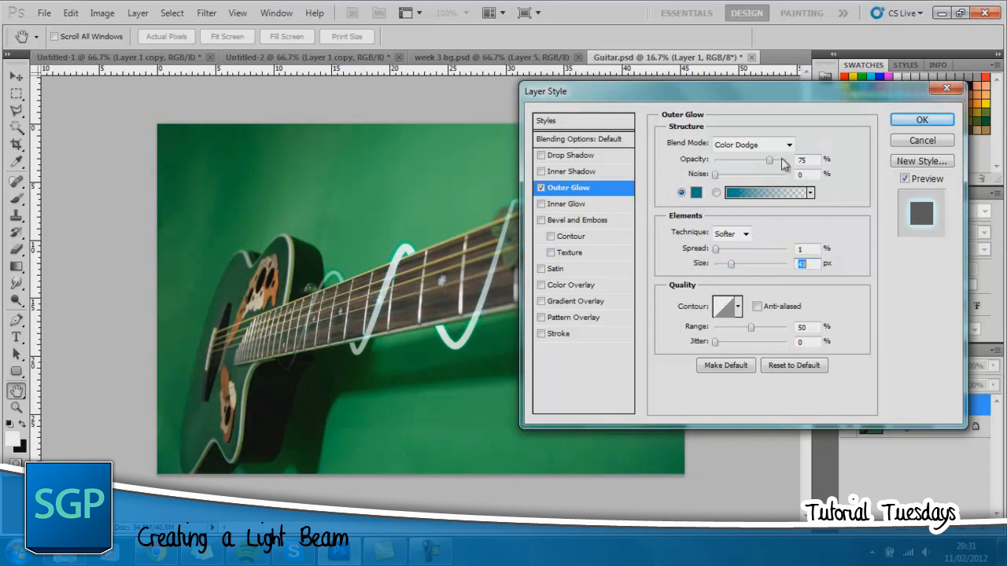
Lower the outer glow's opacity slightly, then add an Inner Glow to Layer 1 and colour it teal
left_click_drag(771, 164, 757, 163)
left_click(555, 203)
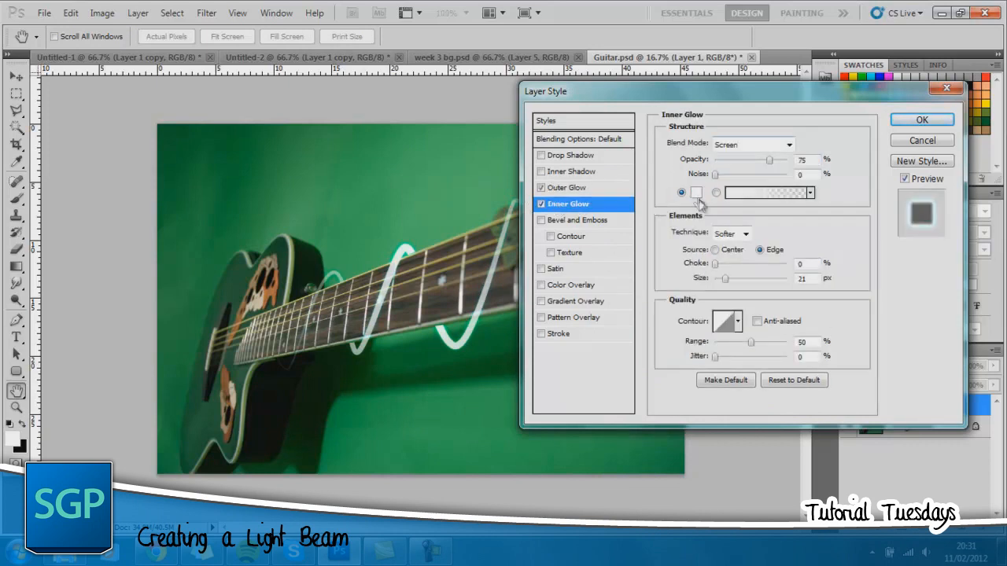
left_click(697, 195)
left_click(650, 294)
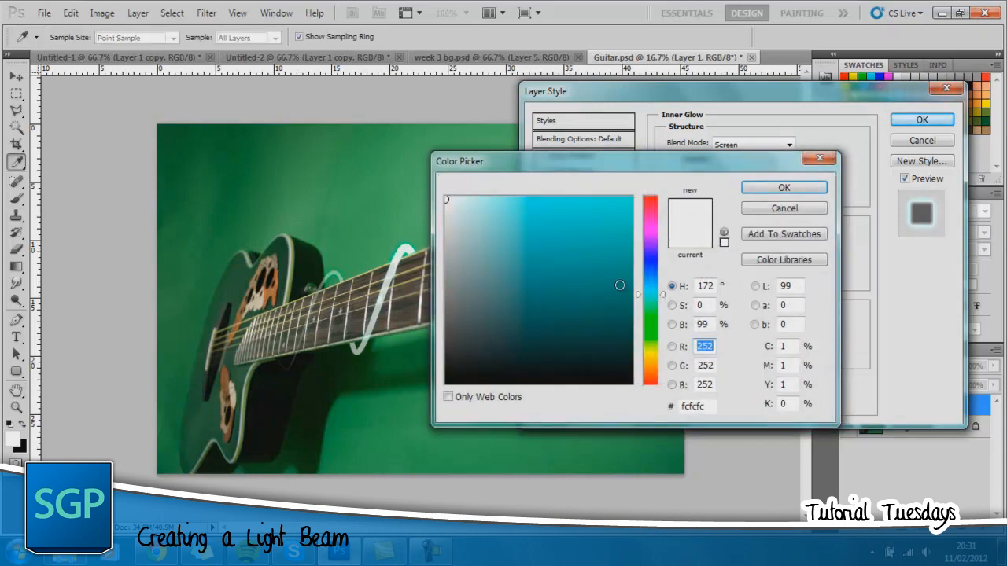
left_click(629, 240)
left_click(784, 187)
Set the inner glow's blend mode to Normal, reduce its size slightly, and apply the layer style
left_click(779, 144)
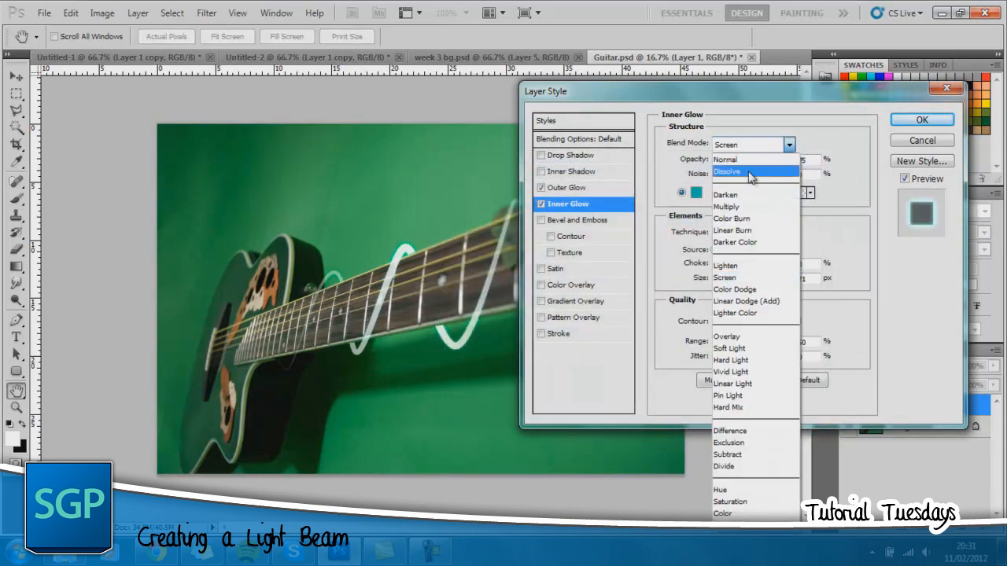
left_click(743, 161)
left_click_drag(727, 281, 728, 286)
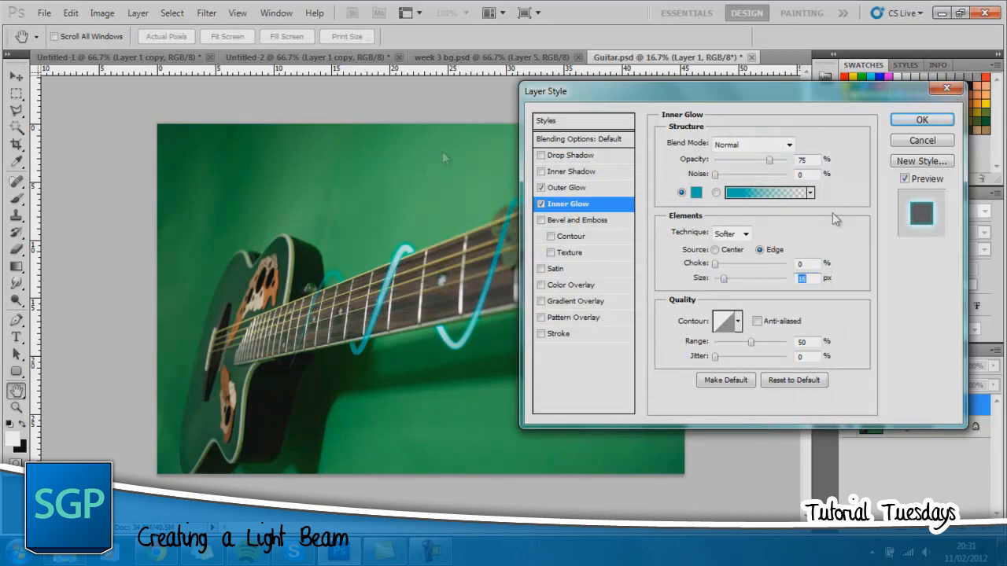
left_click(921, 120)
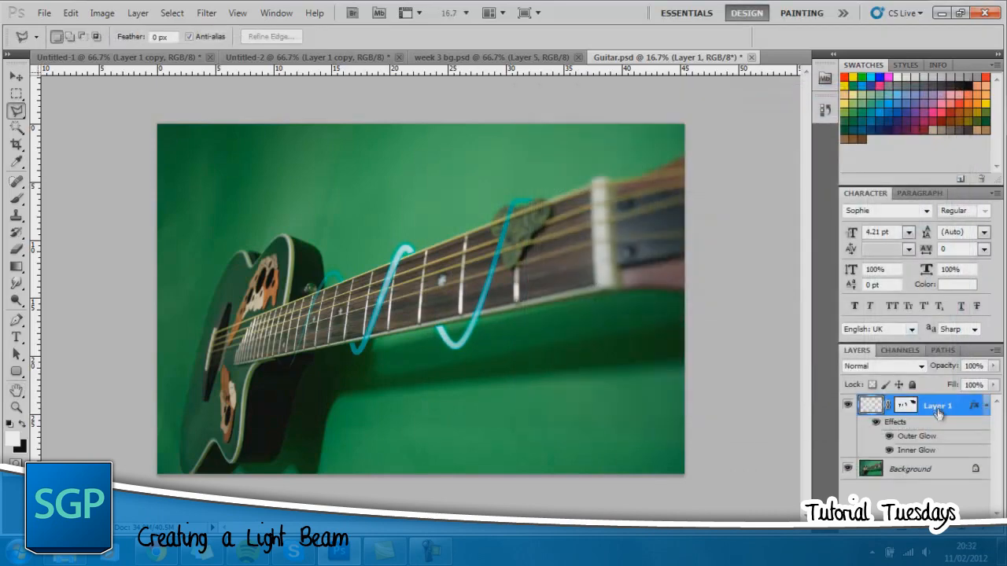
Duplicate Layer 1 and clear the layer style from the copy
right_click(939, 415)
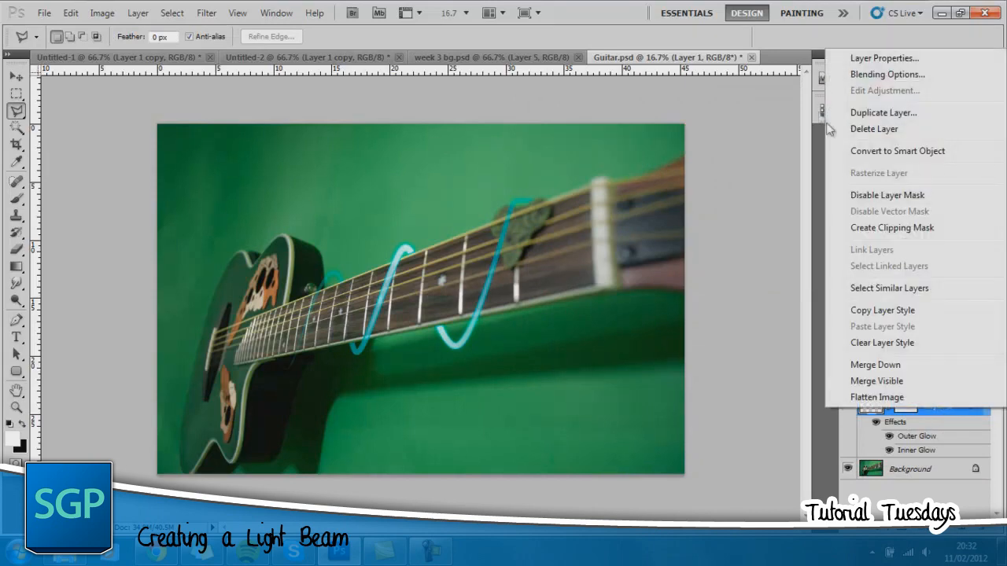
left_click(932, 109)
left_click(621, 168)
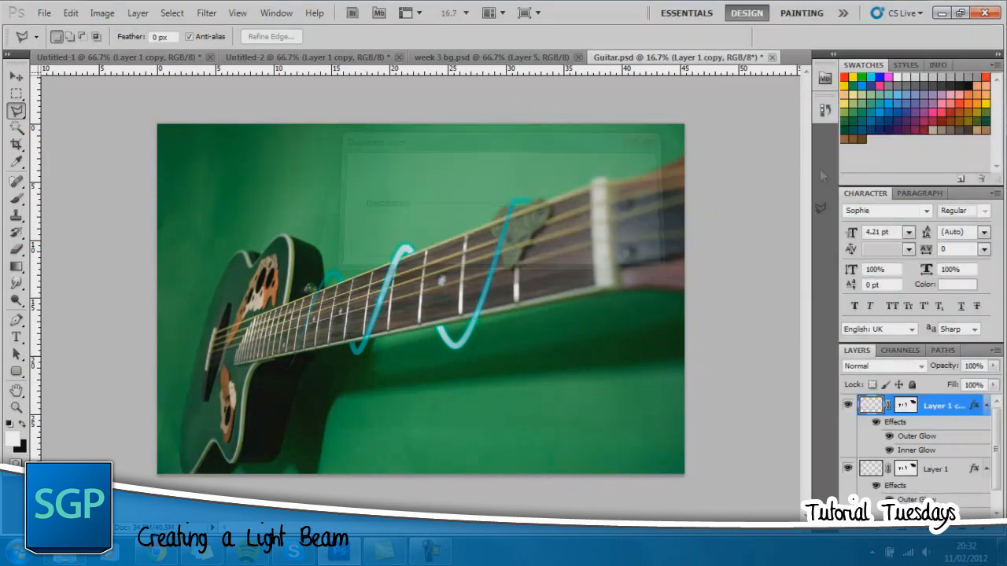
key("ctrl+z")
left_click_drag(955, 408, 962, 510)
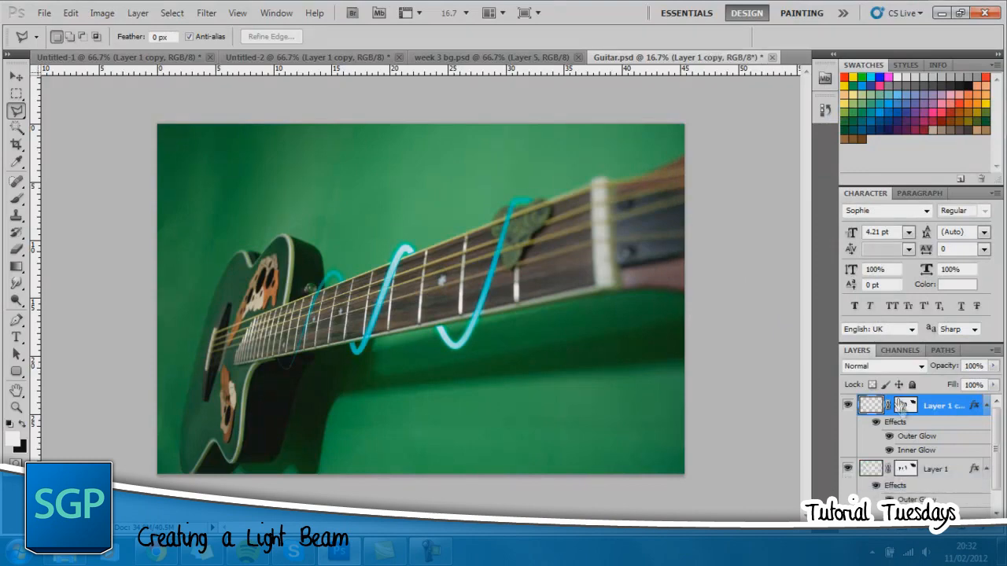
right_click(944, 405)
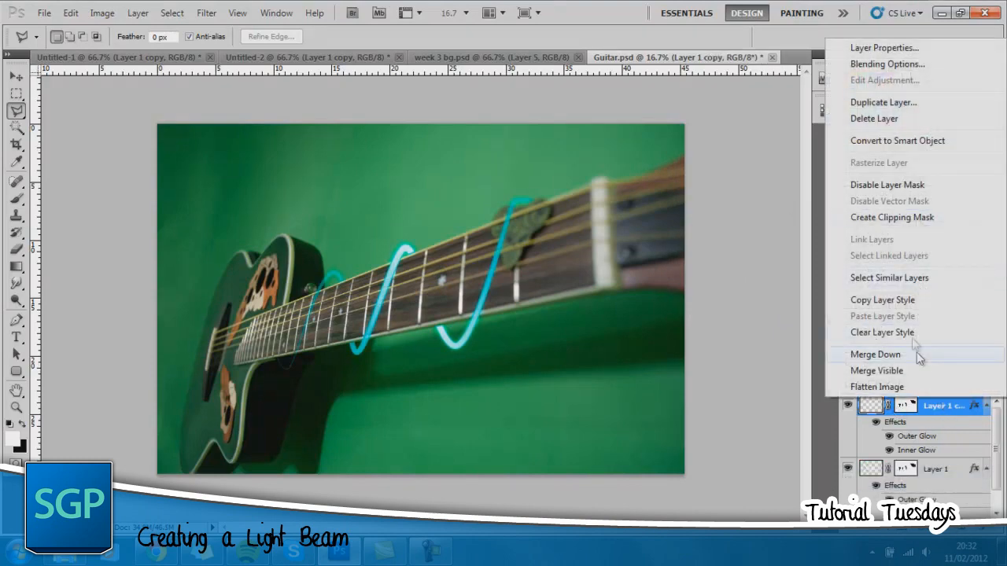
left_click(917, 333)
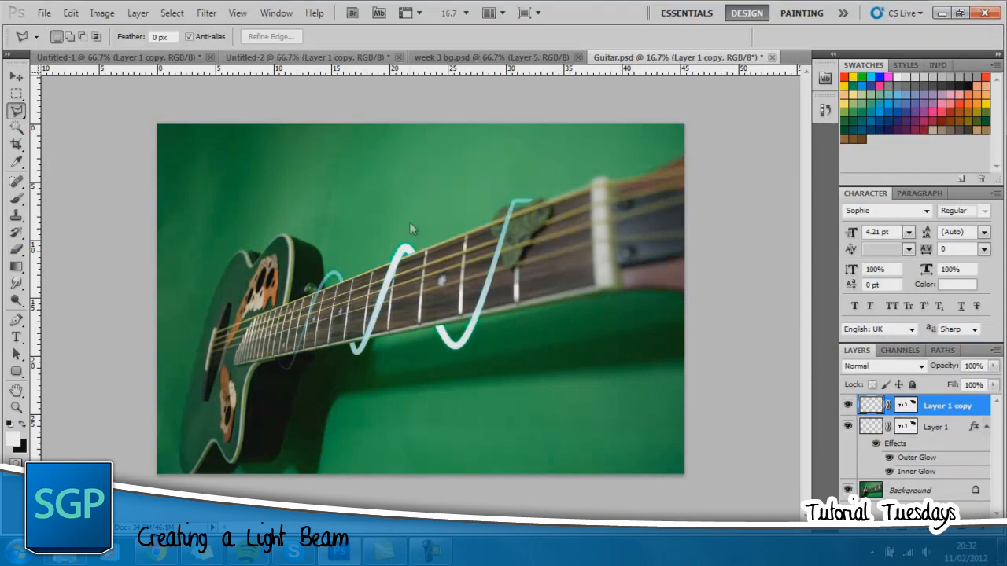
Apply a Gaussian Blur with a radius of 15.8 pixels to Layer 1 copy
left_click(207, 13)
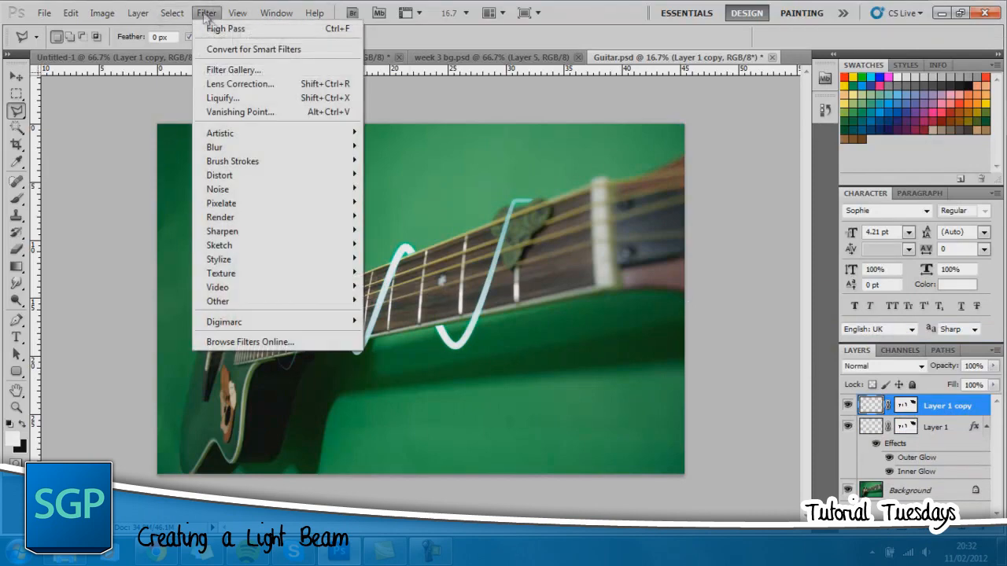
mouse_move(267, 147)
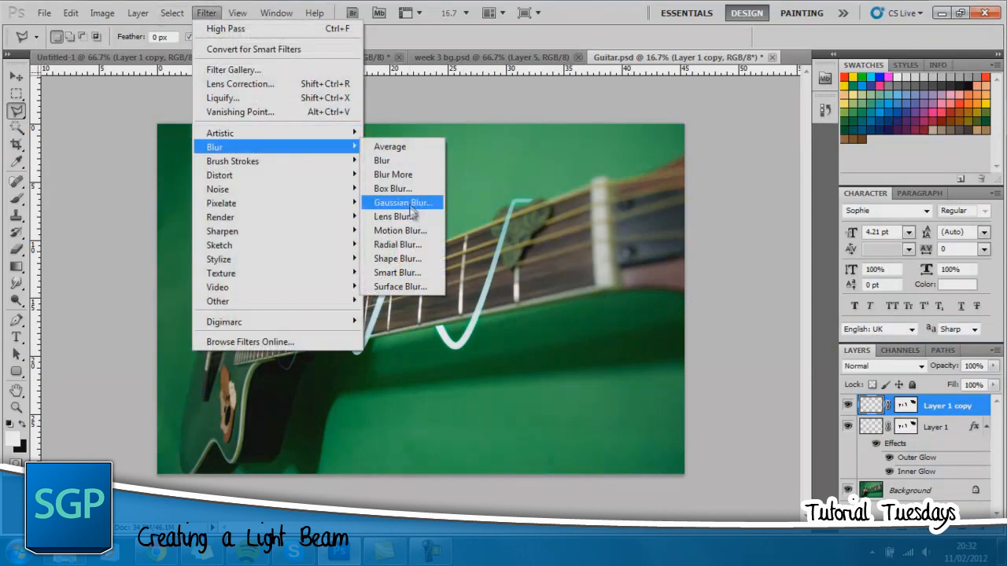
left_click(403, 202)
left_click_drag(580, 339, 616, 352)
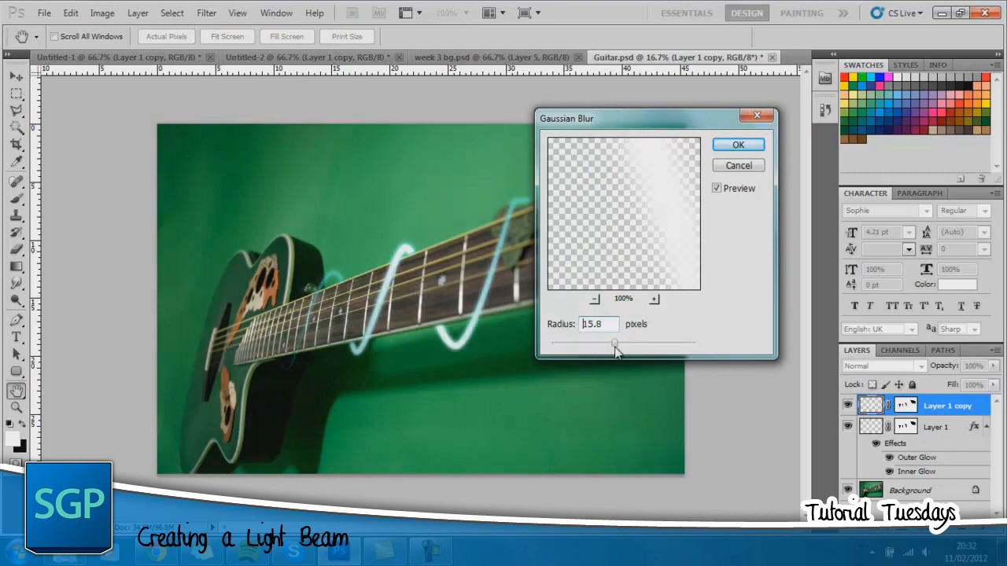
left_click(735, 145)
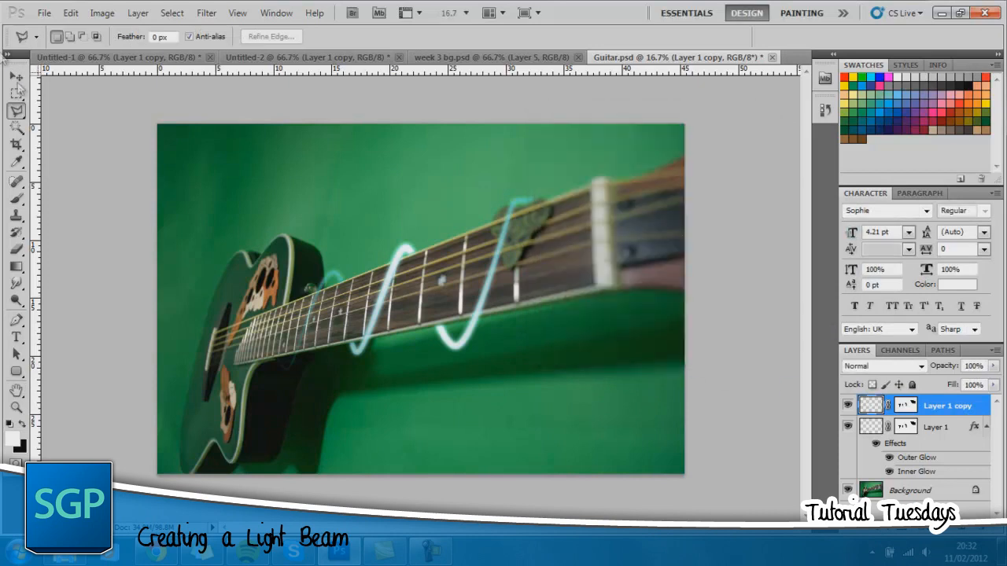
Add a new layer and draw a zigzag pen path along the beam, from the pick on the strings down to the guitar body
left_click(16, 79)
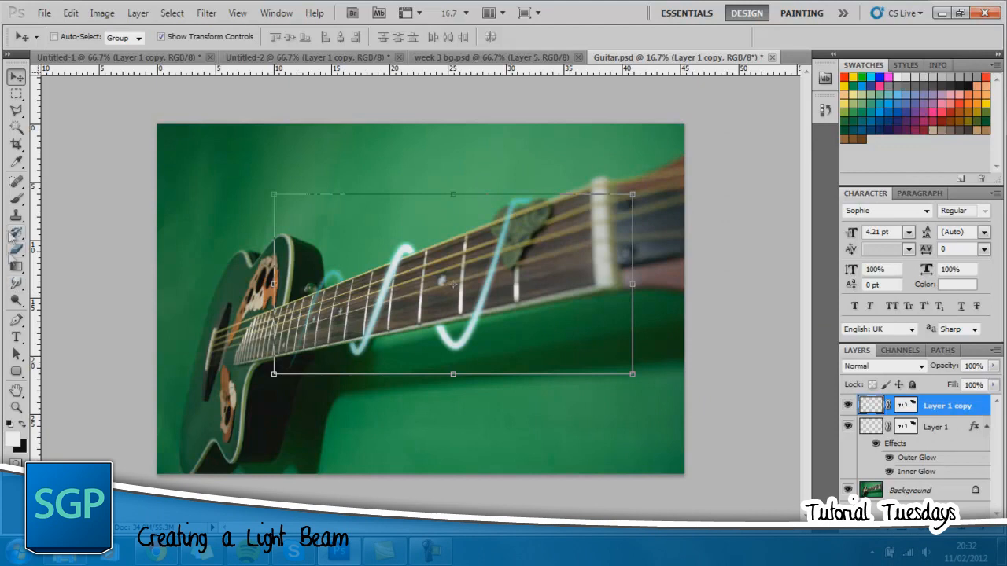
left_click(17, 321)
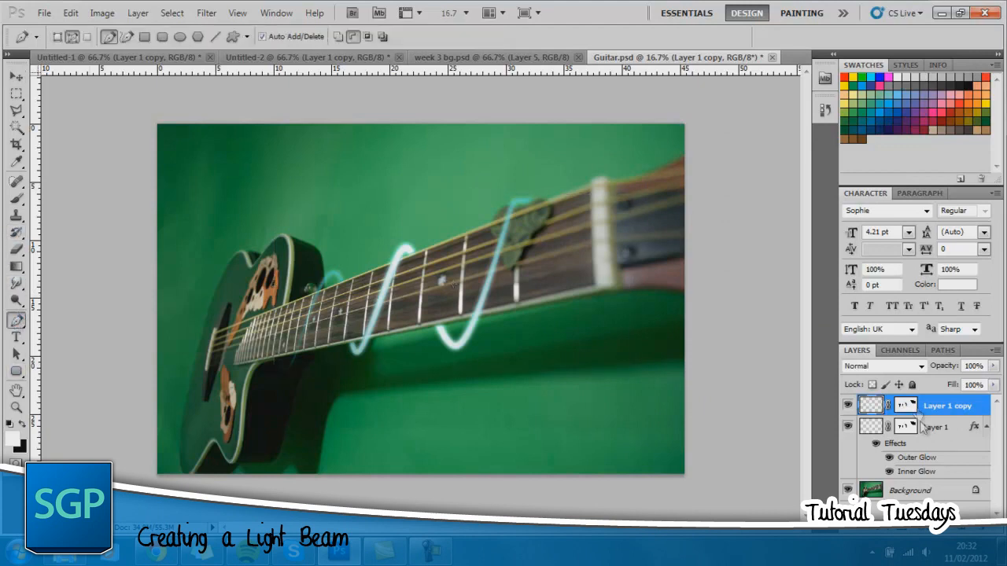
key("ctrl+shift+alt+n")
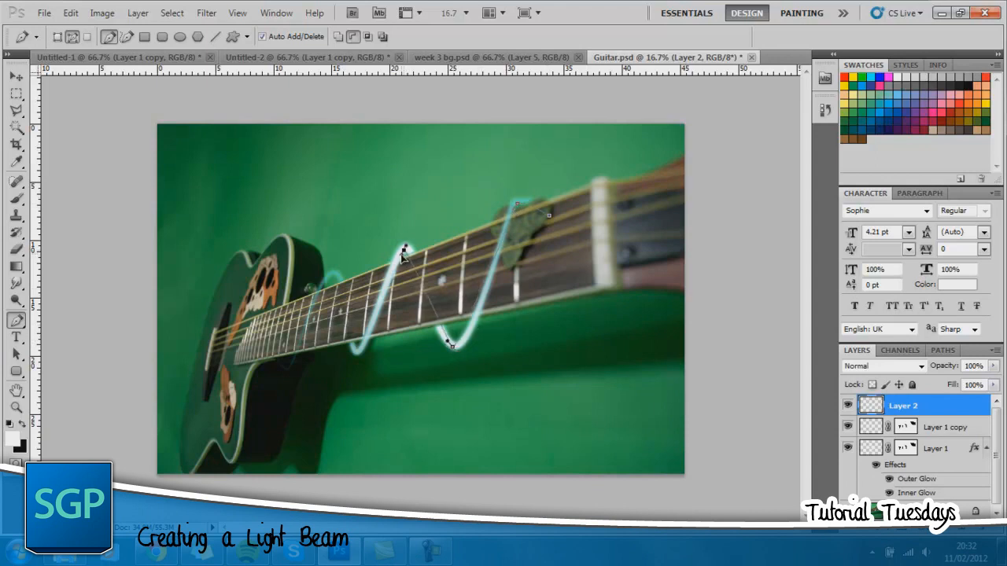
left_click_drag(354, 356, 361, 356)
Set the brush opacity to 59% and reduce the brush size for a thinner stroke
left_click(17, 200)
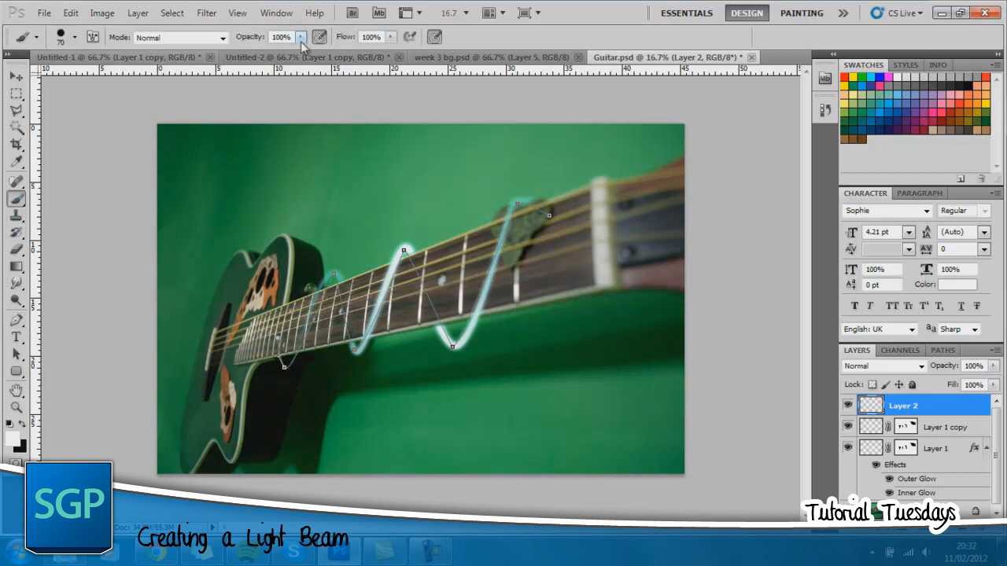
left_click_drag(261, 41, 240, 40)
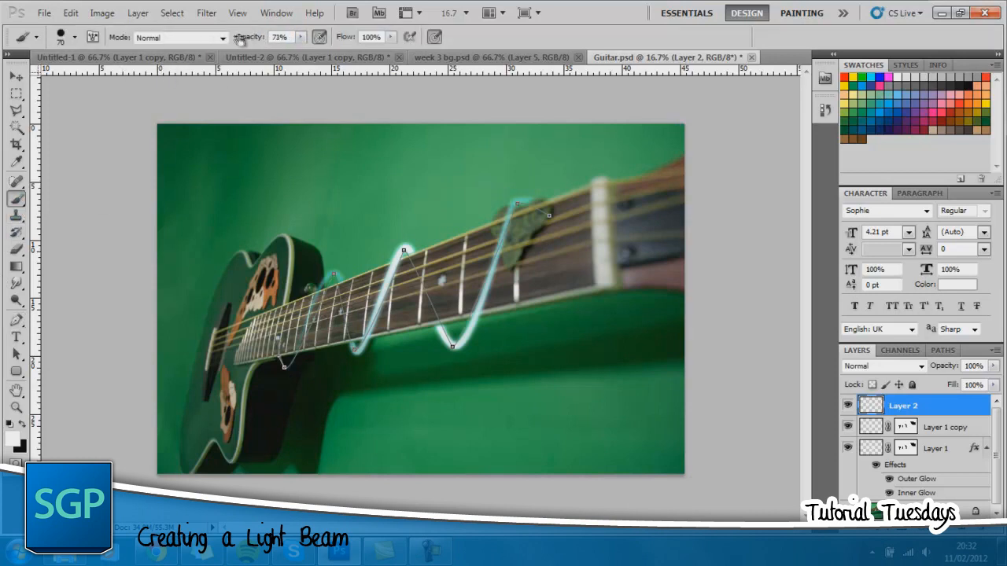
left_click(75, 37)
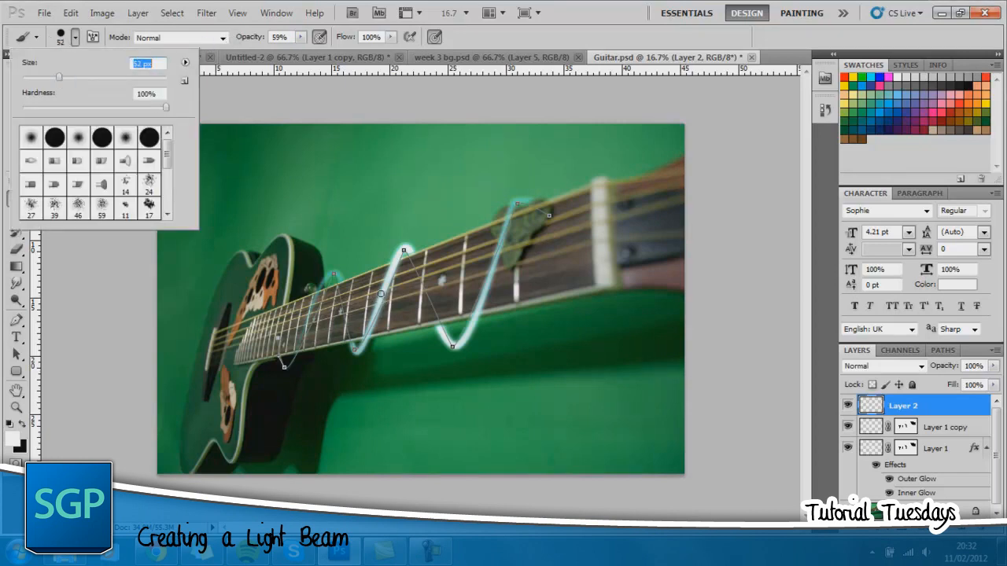
left_click_drag(59, 77, 53, 83)
Stroke the path on Layer 2 with the Brush and simulated pressure, then dismiss the path
left_click(16, 321)
right_click(445, 317)
left_click(496, 419)
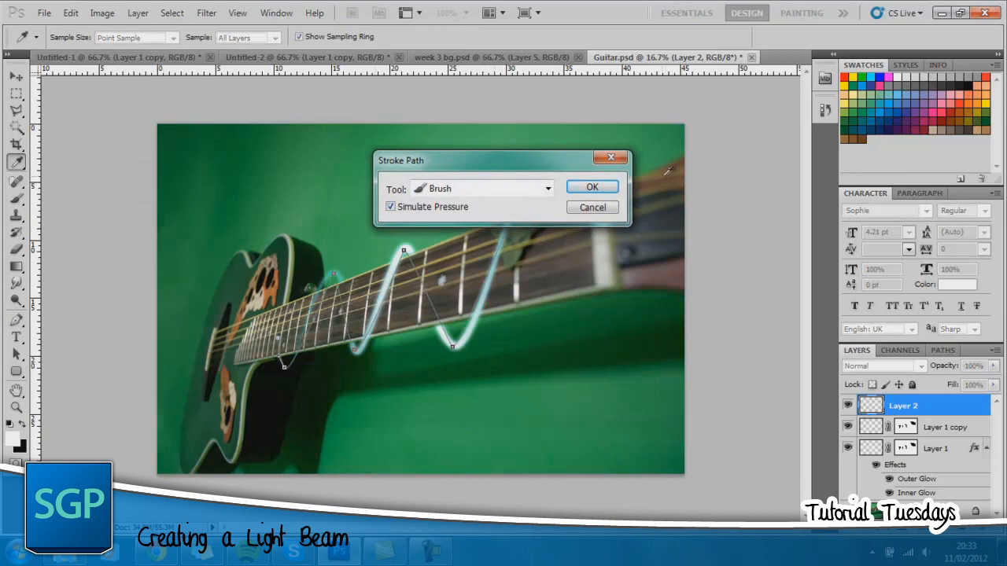
left_click(593, 186)
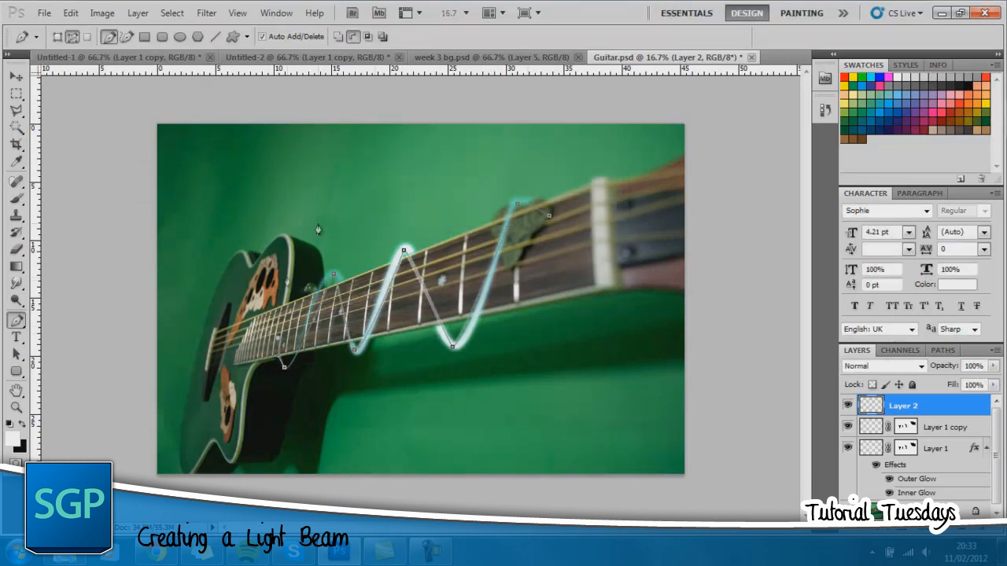
left_click(16, 110)
scroll(453, 313, "up", 2)
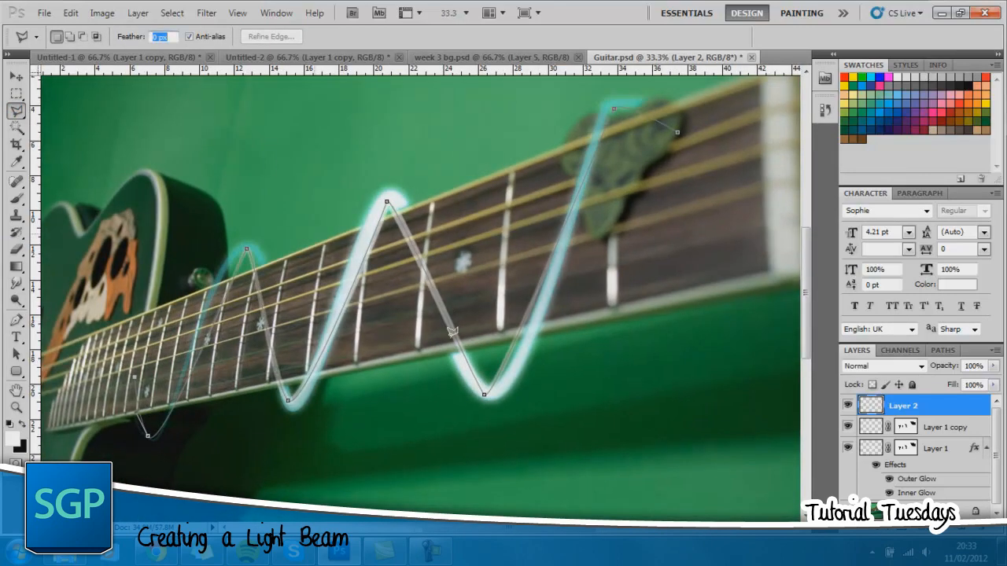
left_click(16, 320)
key("Return")
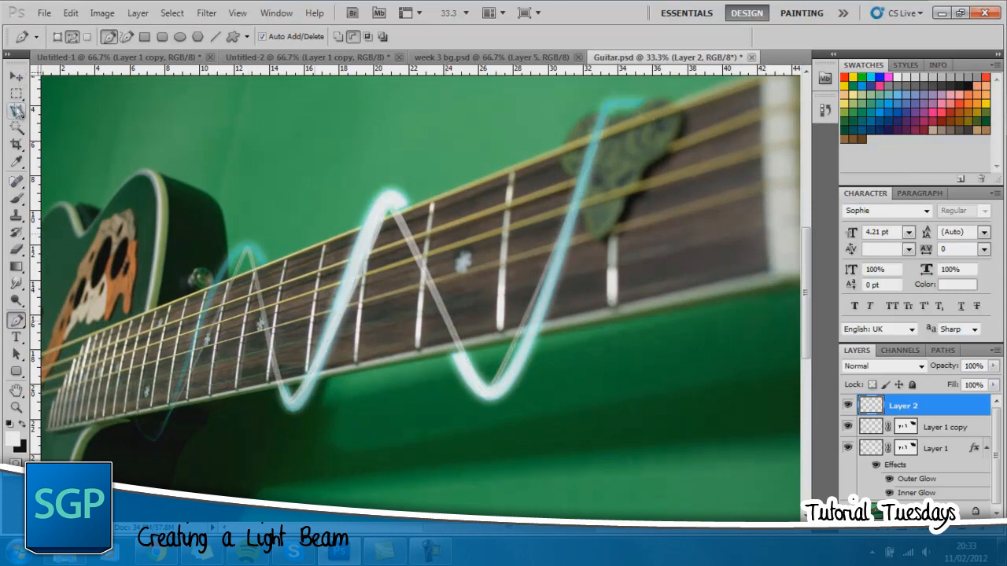
Add a layer mask to Layer 2 and mask out the thin line's descending section across the middle of the fretboard, then deselect
left_click(16, 110)
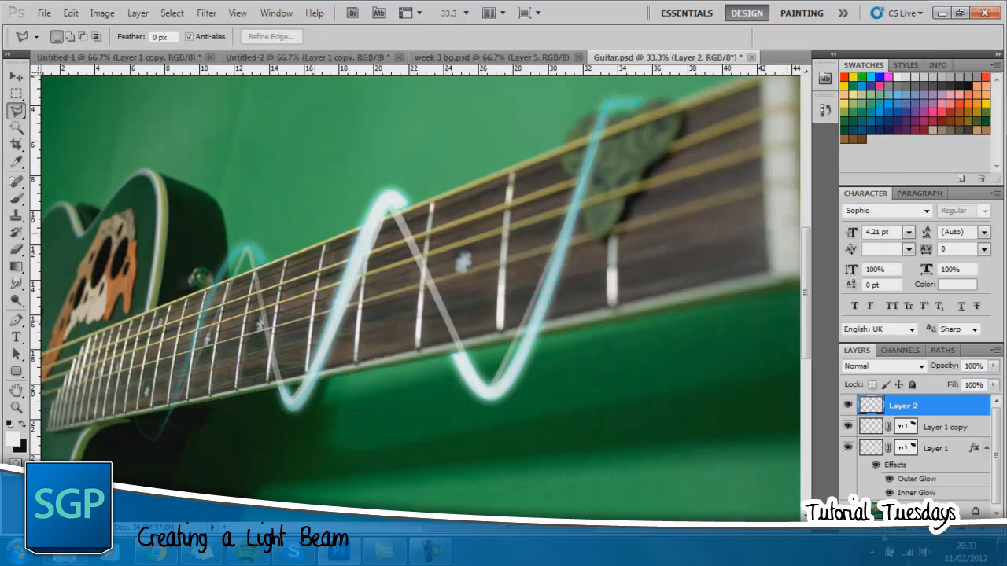
left_click(907, 534)
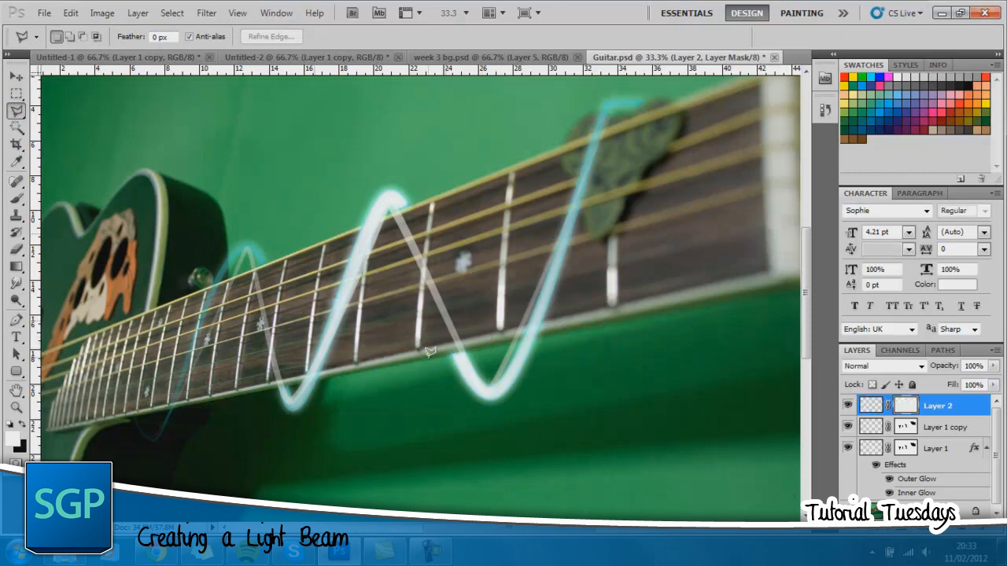
left_click(496, 343)
left_click(411, 202)
left_click(382, 214)
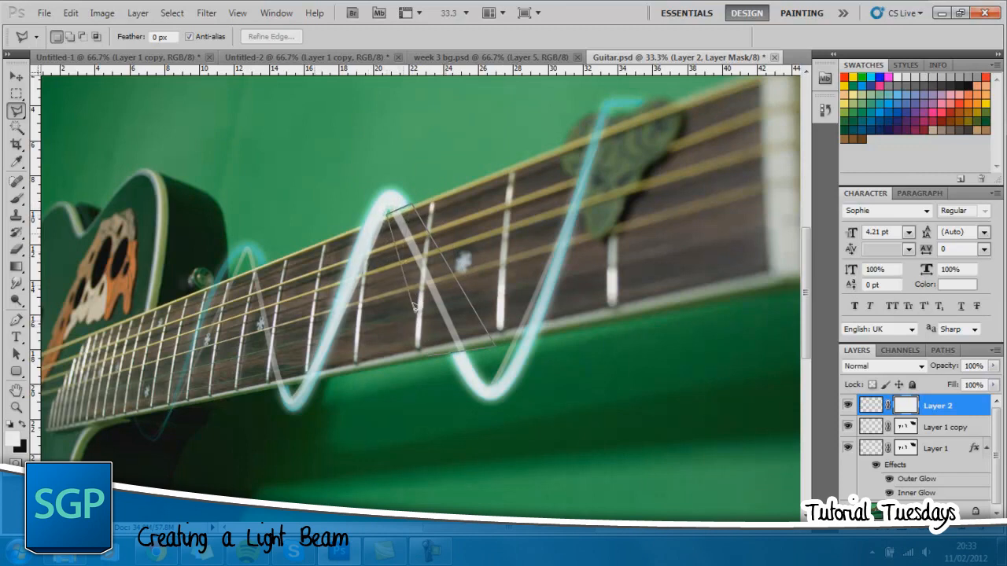
left_click(389, 210)
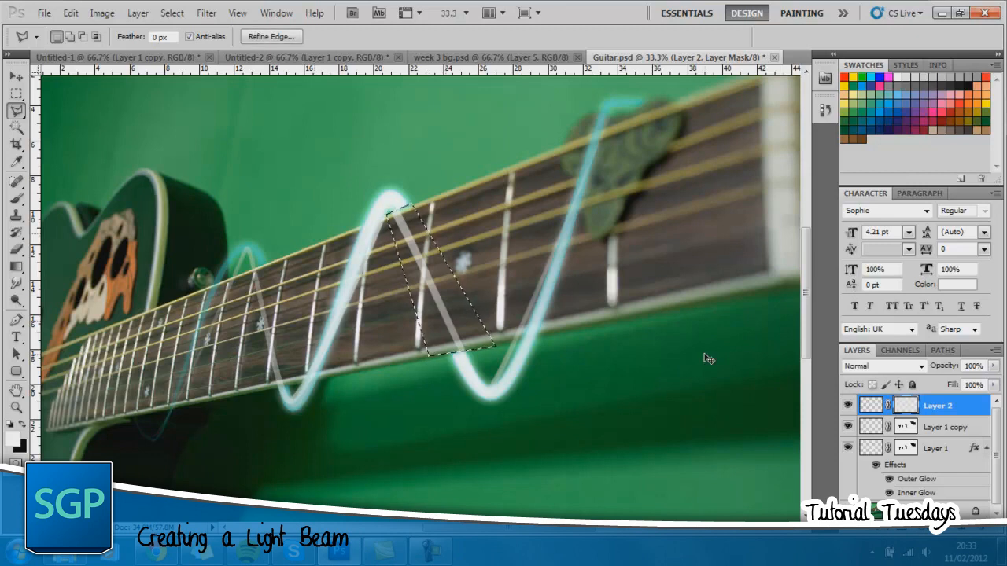
key("Delete")
key("ctrl+d")
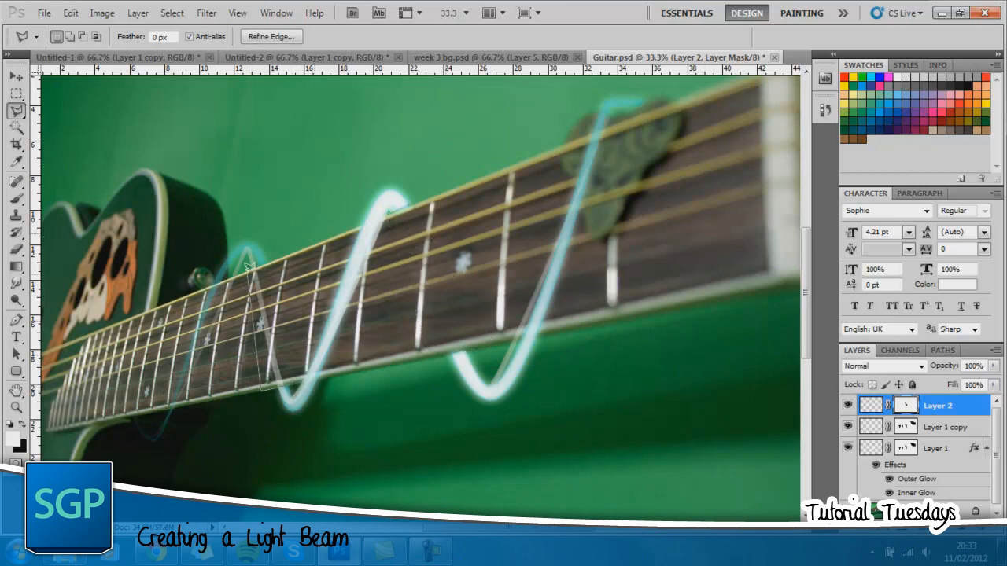
Mask out the thin line's next descending section nearer the guitar body on Layer 2, then deselect
left_click(266, 256)
left_click(293, 378)
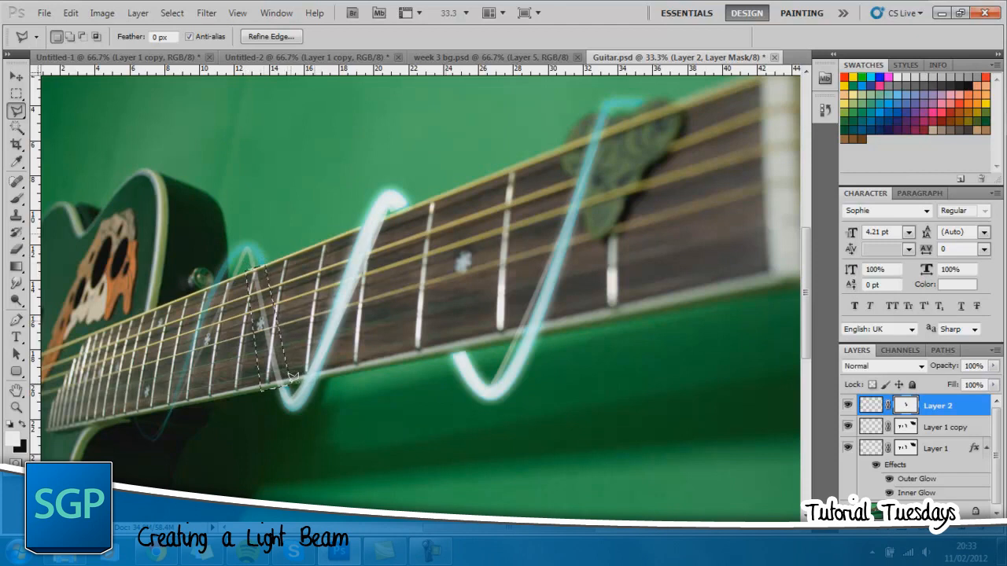
key("Delete")
key("ctrl+d")
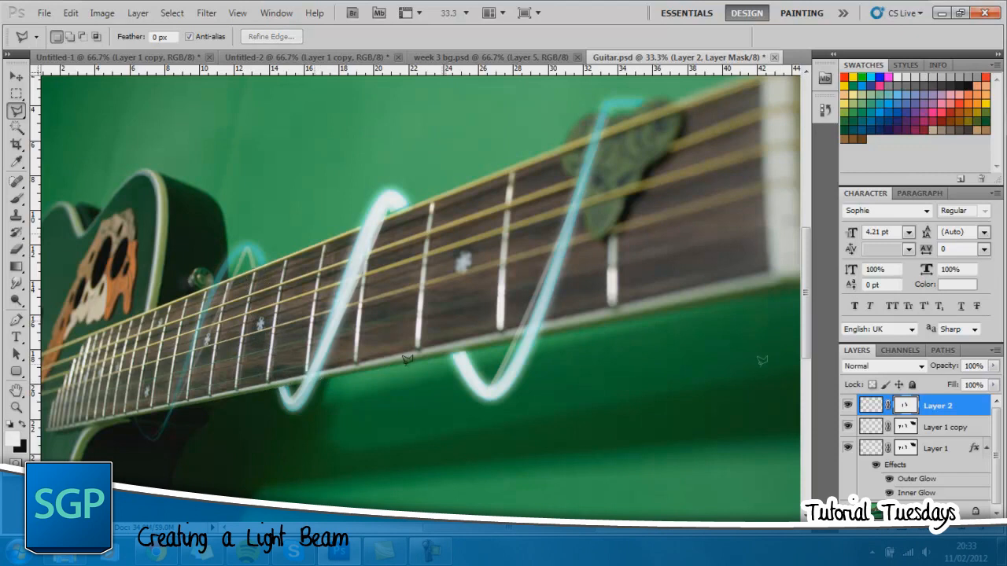
Rename Layer 1 as "Main glow" and copy its layer style
double_click(938, 449)
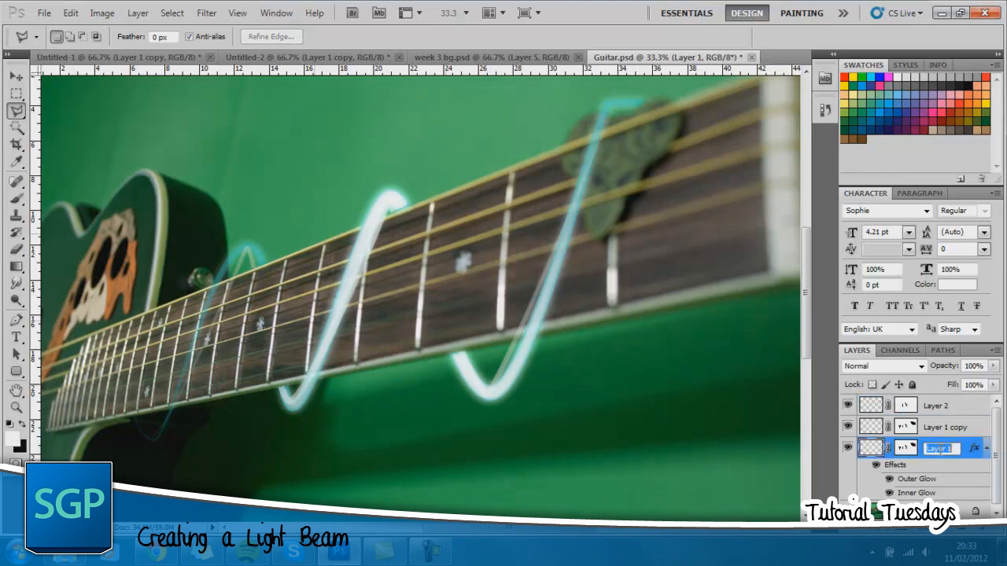
type("Main Glow")
key("Return")
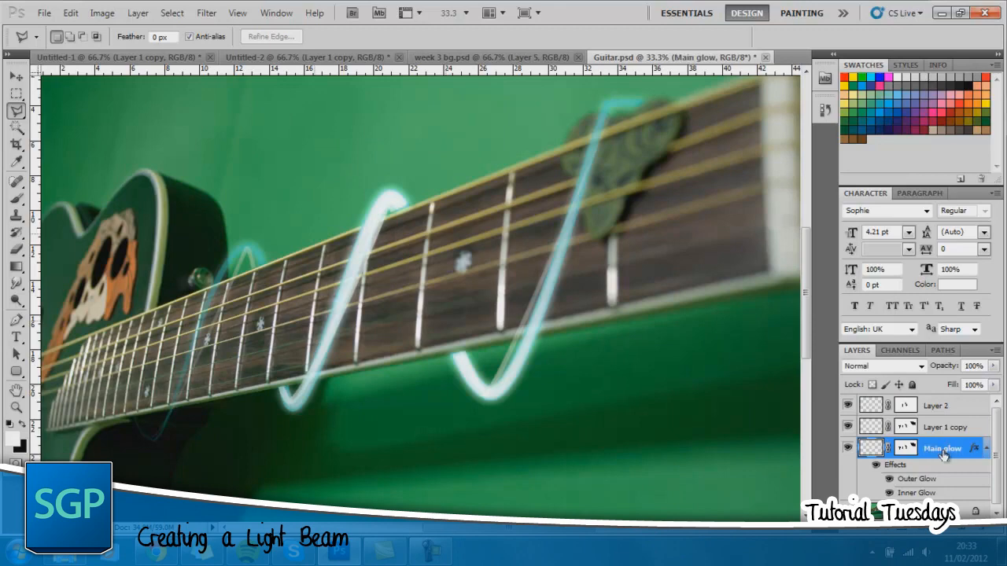
right_click(941, 448)
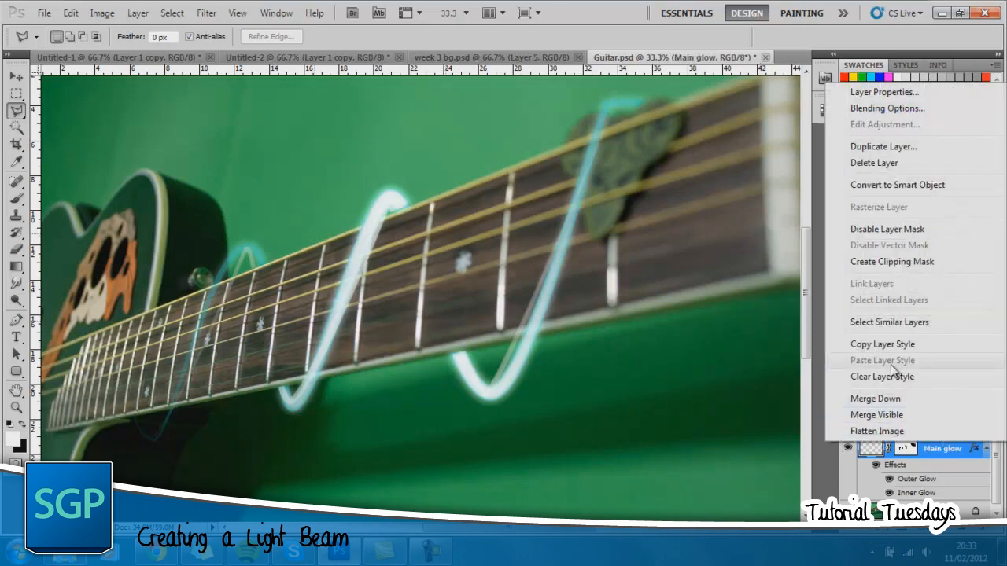
left_click(899, 352)
Rename Layer 2 as "Underglow"
double_click(944, 406)
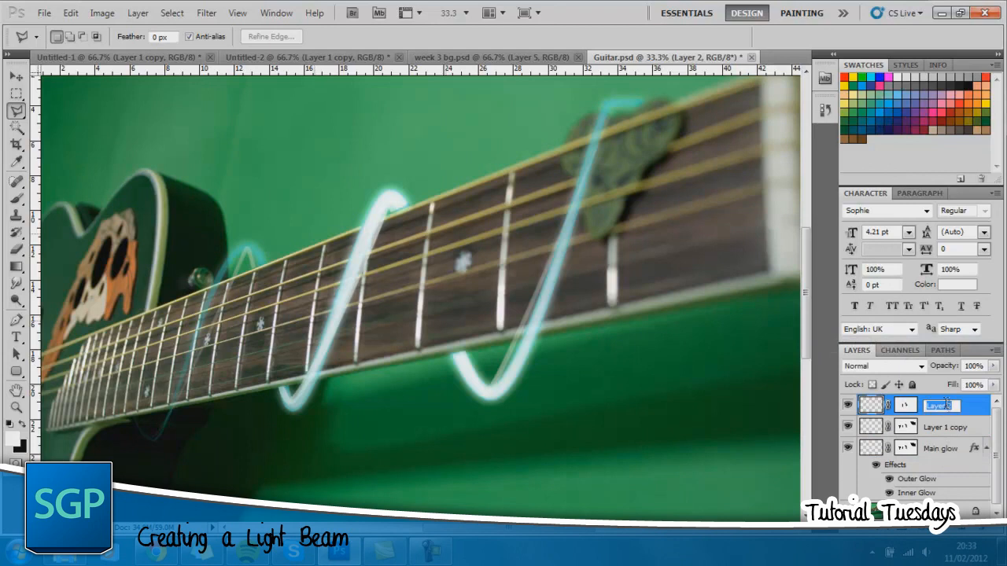
type("Underglow74")
key("Return")
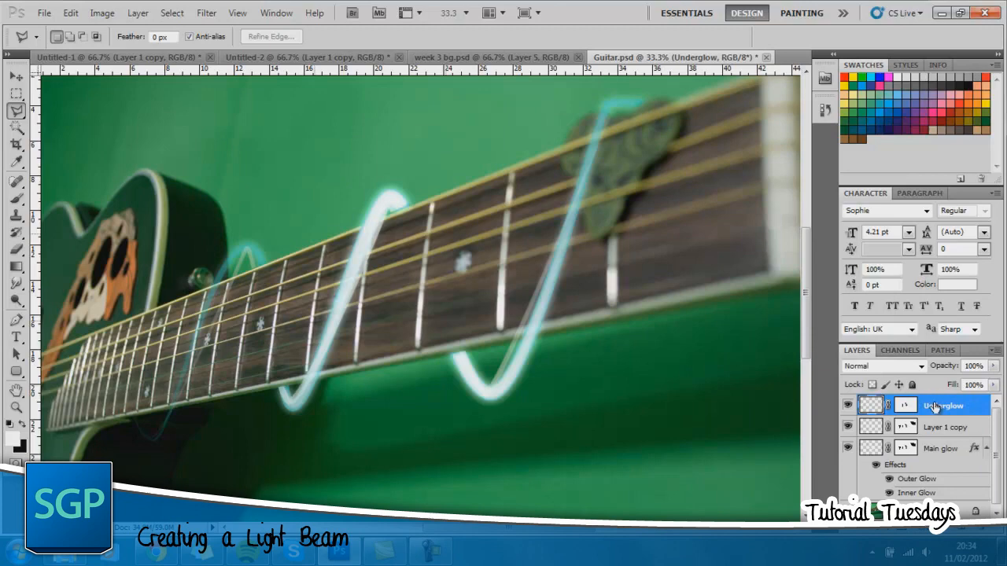
Paste the copied layer style onto the Underglow layer and move that layer below Main glow
right_click(937, 407)
left_click(897, 319)
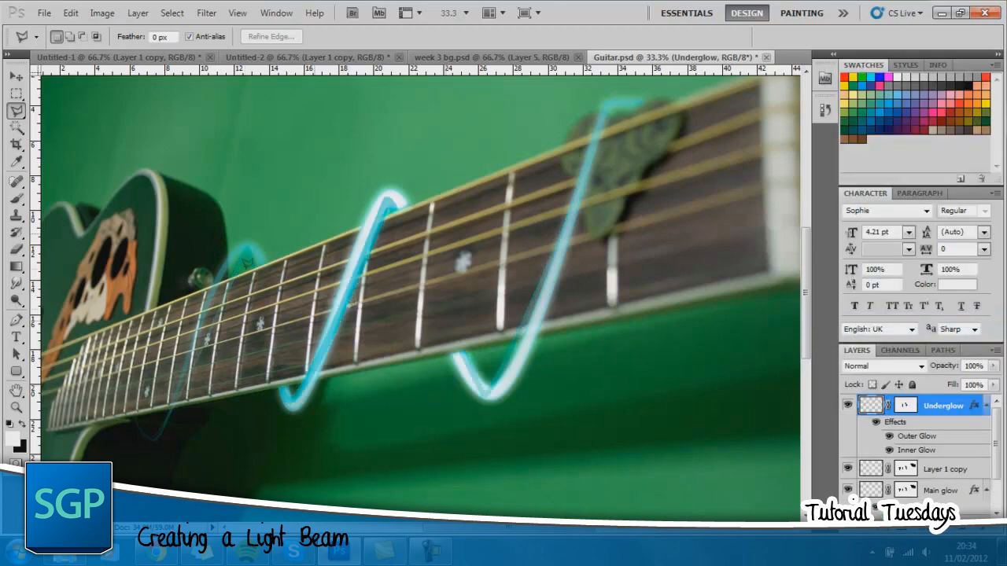
left_click(20, 78)
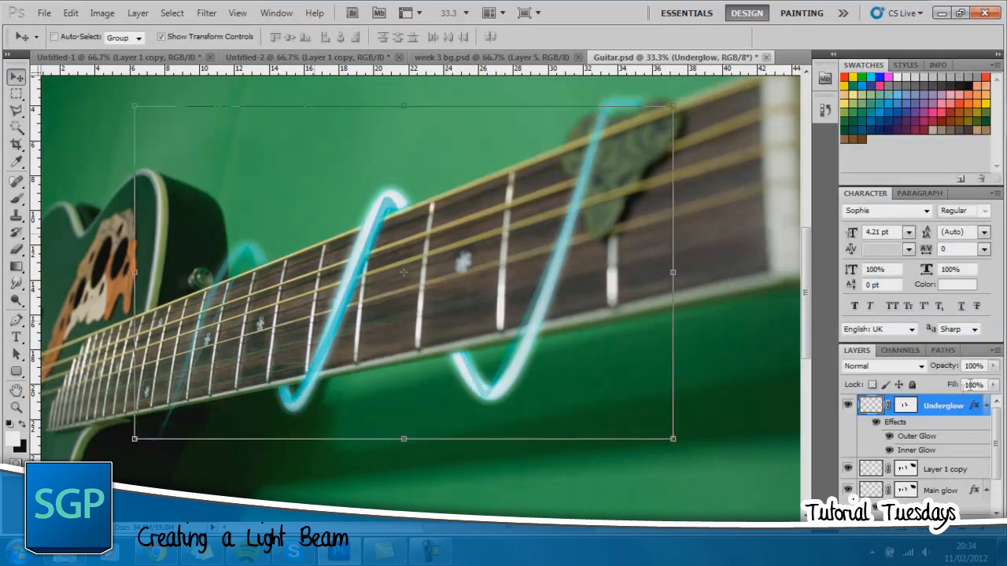
left_click_drag(933, 407, 941, 472)
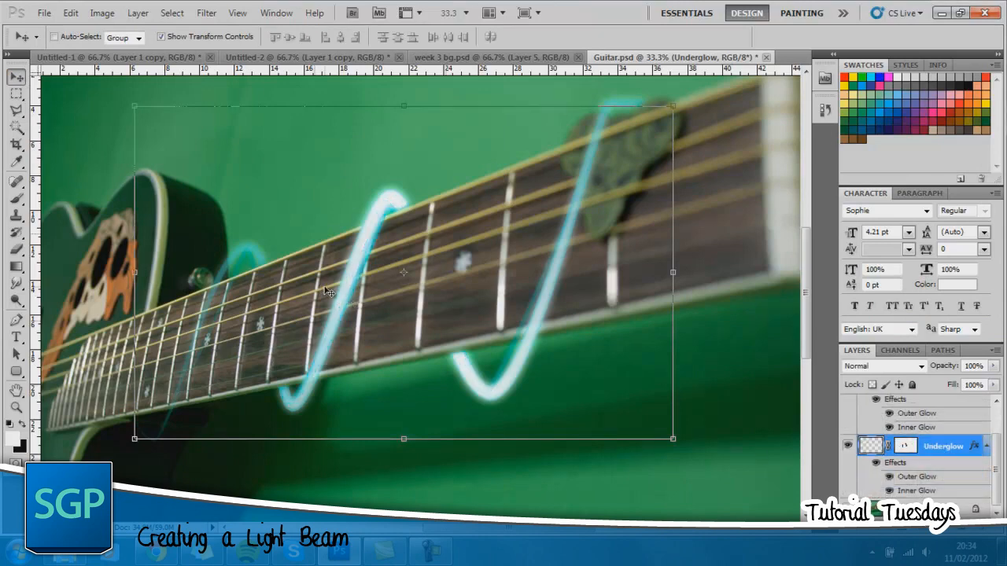
Select the Work Path so it shows over the image, keeping the Underglow layer active
key("ctrl+minus")
key("ctrl+minus")
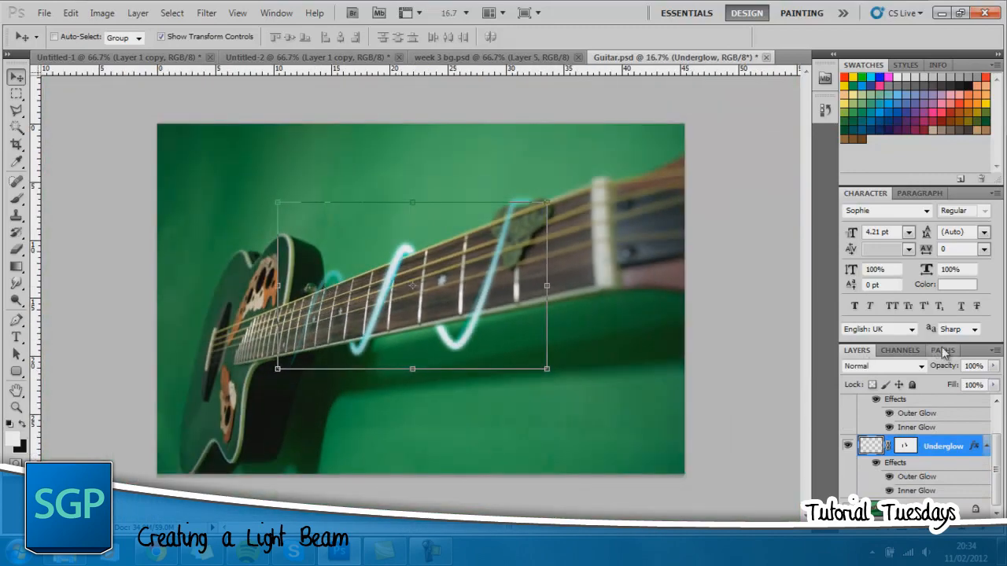
left_click(944, 351)
left_click(899, 367)
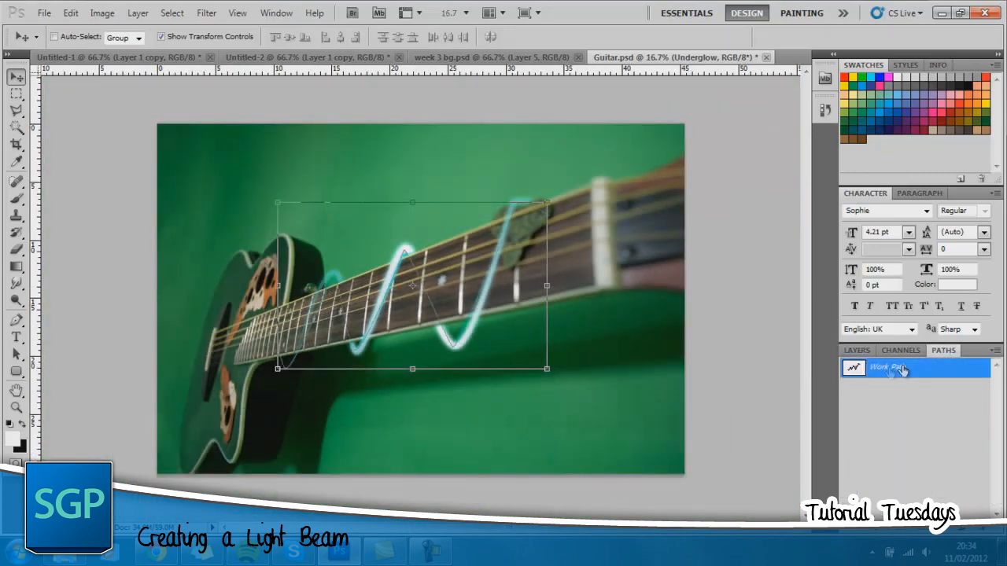
left_click(857, 351)
key("ctrl+plus")
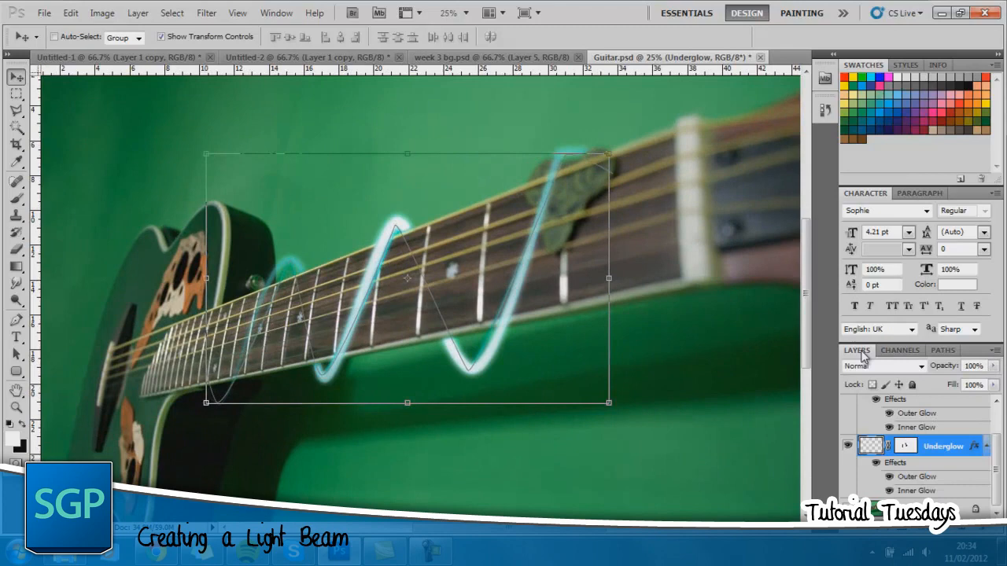
Open the Brush settings, enable Scattering, and set the brush tip to 16 px with 196% spacing
left_click(16, 198)
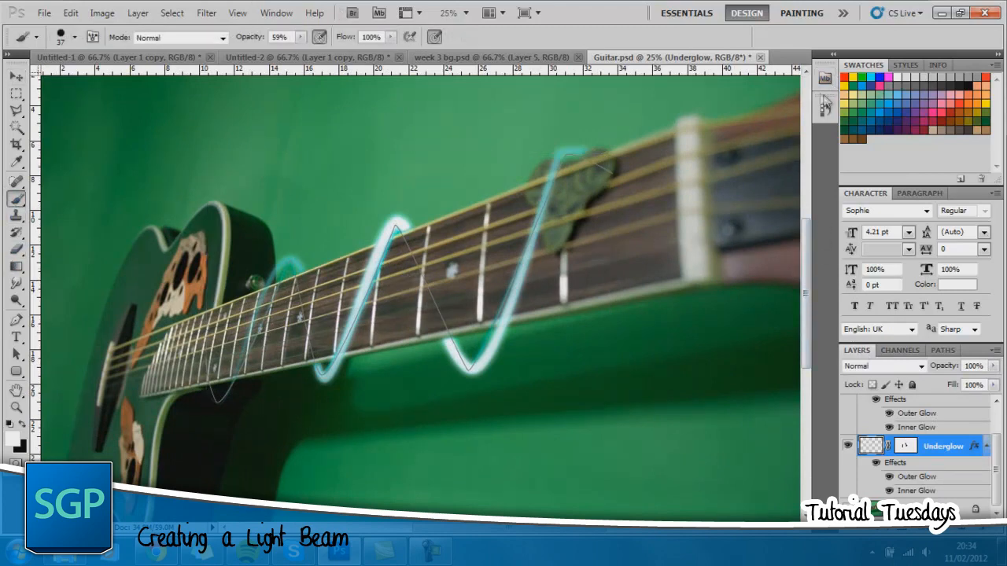
left_click(276, 12)
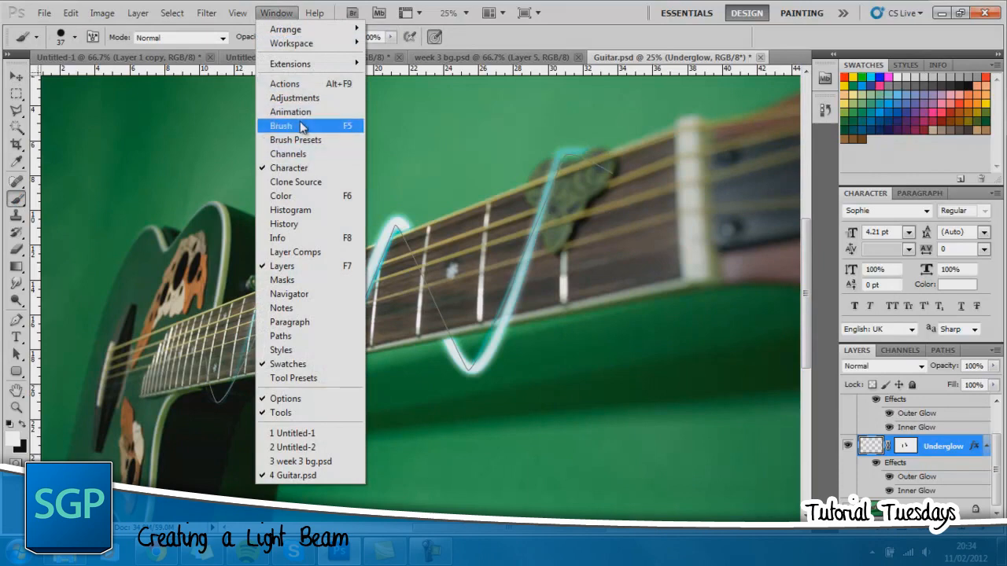
left_click(299, 126)
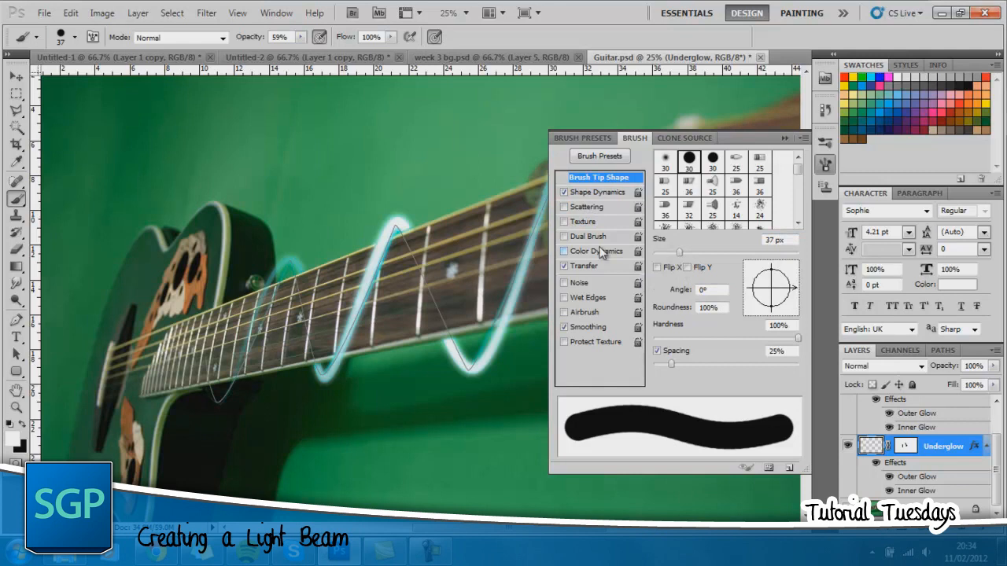
left_click(565, 207)
mouse_move(682, 254)
left_mouse_down()
mouse_move(787, 258)
mouse_move(665, 252)
left_mouse_up()
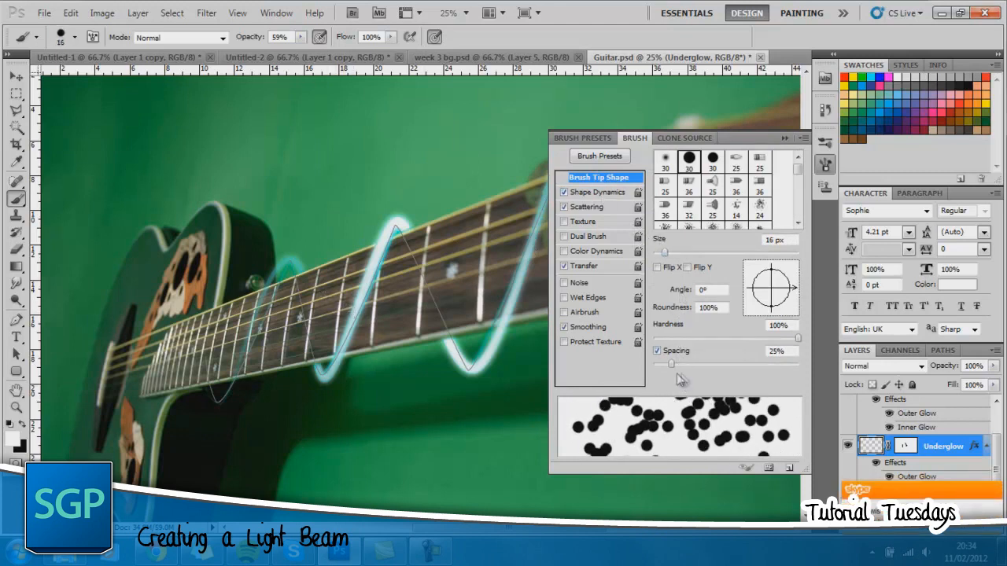
left_click_drag(671, 364, 715, 366)
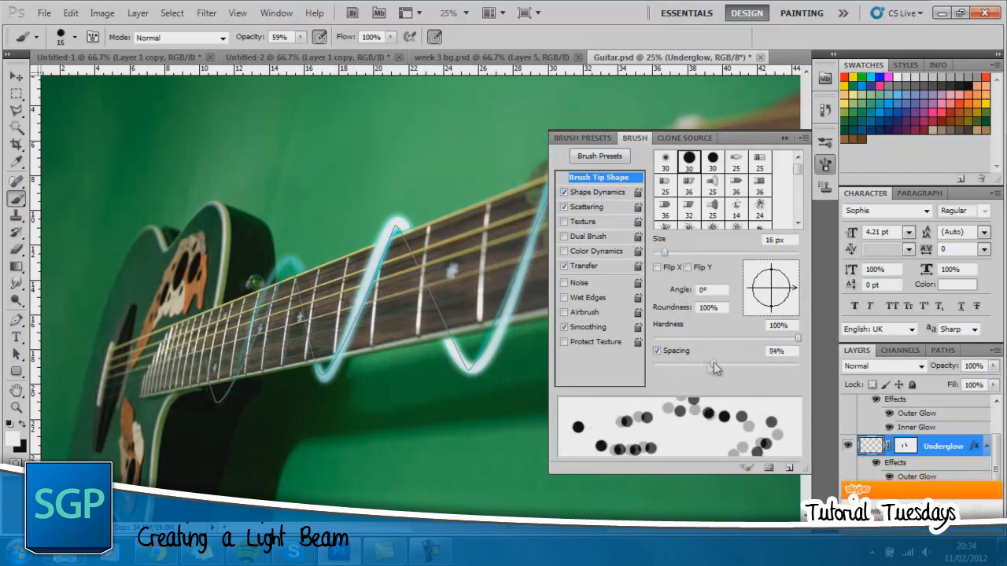
Set the brush's Size Jitter to 83% in Shape Dynamics
left_click(598, 206)
left_click(599, 194)
left_click_drag(654, 167, 774, 173)
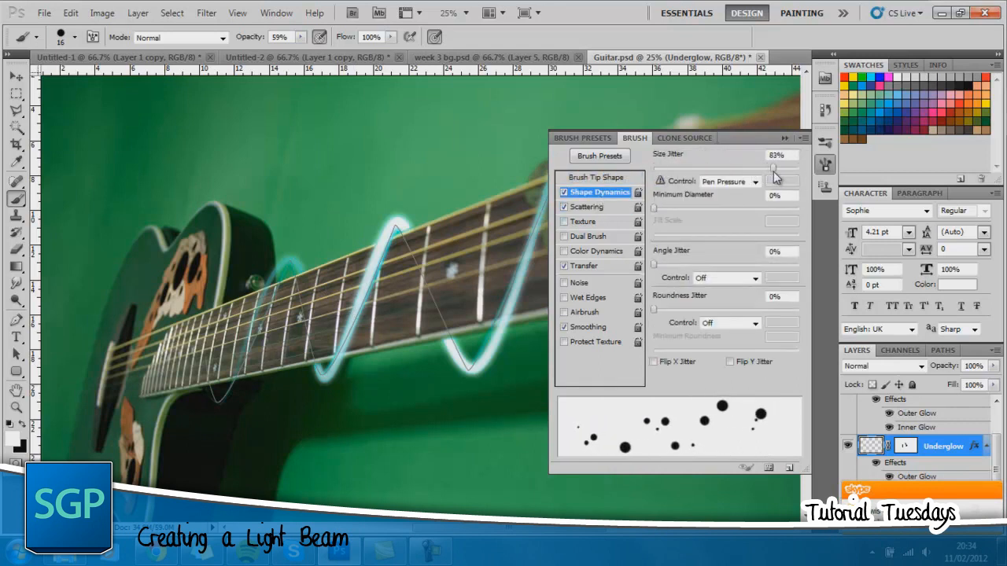
Adjust the scattered brush's tip size to 23 px and review its Shape Dynamics settings
left_click(579, 178)
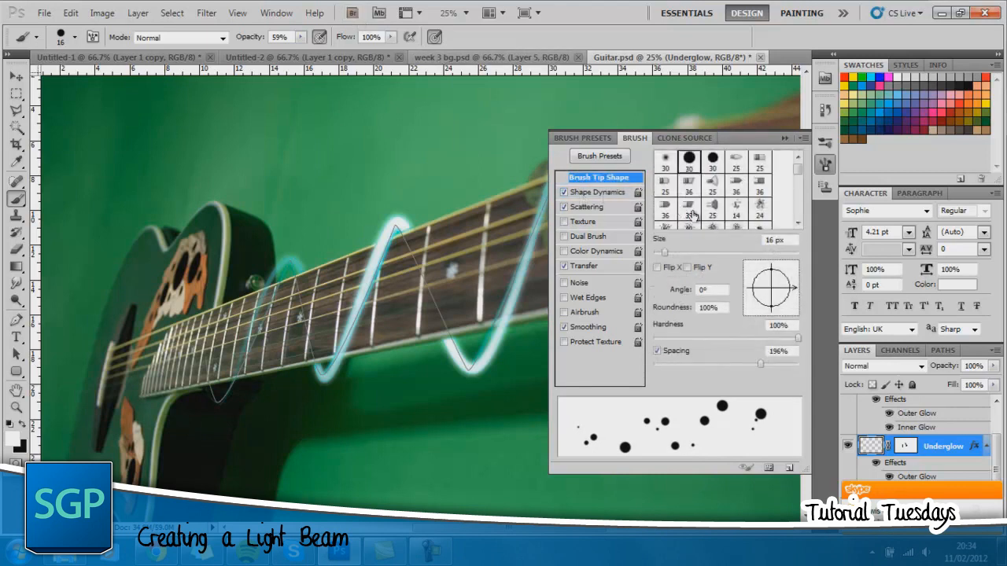
mouse_move(664, 254)
left_mouse_down()
mouse_move(716, 258)
mouse_move(686, 253)
left_mouse_up()
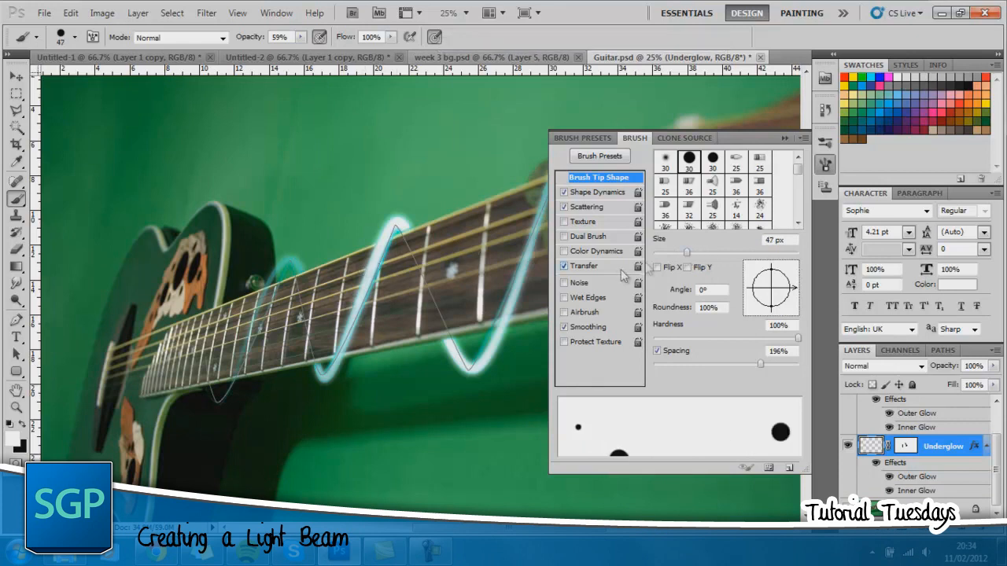
key("bracketleft")
key("bracketleft")
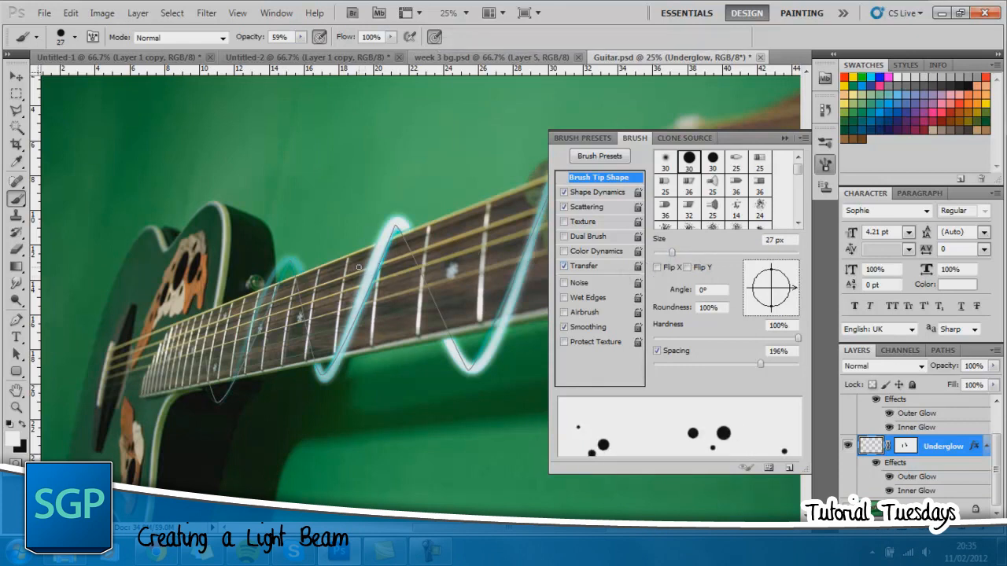
left_click_drag(673, 253, 670, 254)
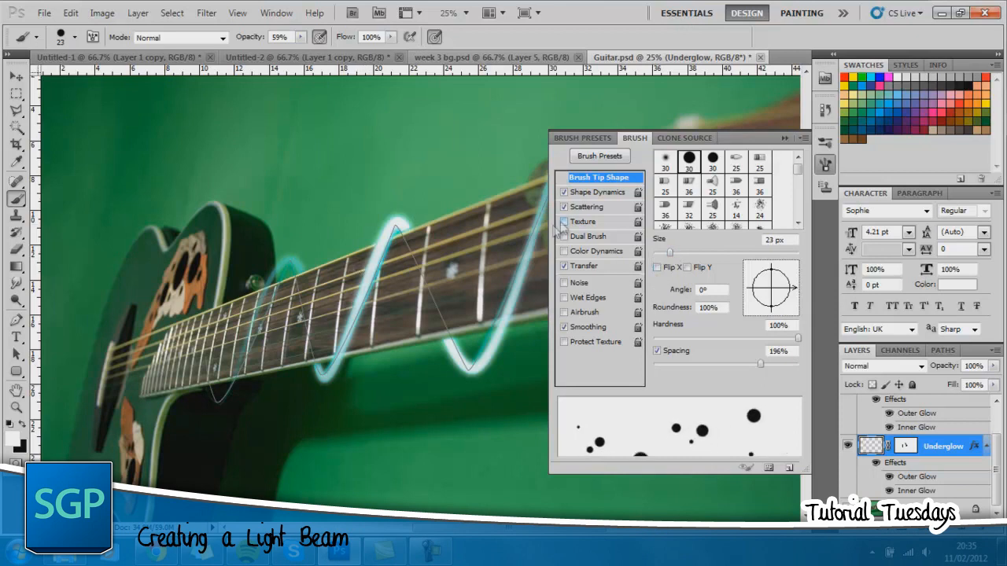
left_click(592, 194)
left_click(598, 192)
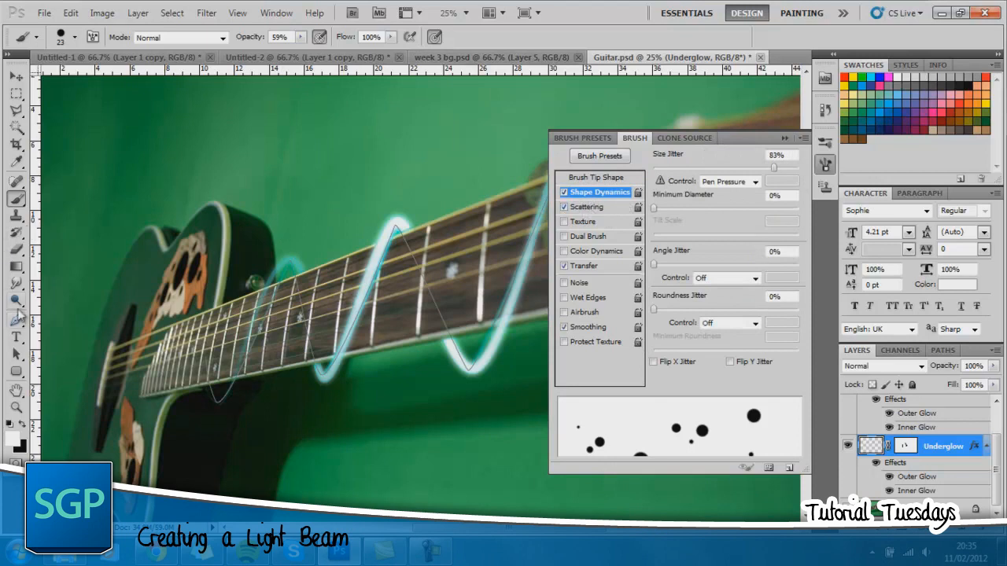
Stroke the work path on the Underglow layer with the scattered brush, then dismiss the path and close the Brush settings
left_click(15, 320)
right_click(378, 324)
left_click(426, 425)
left_click(592, 189)
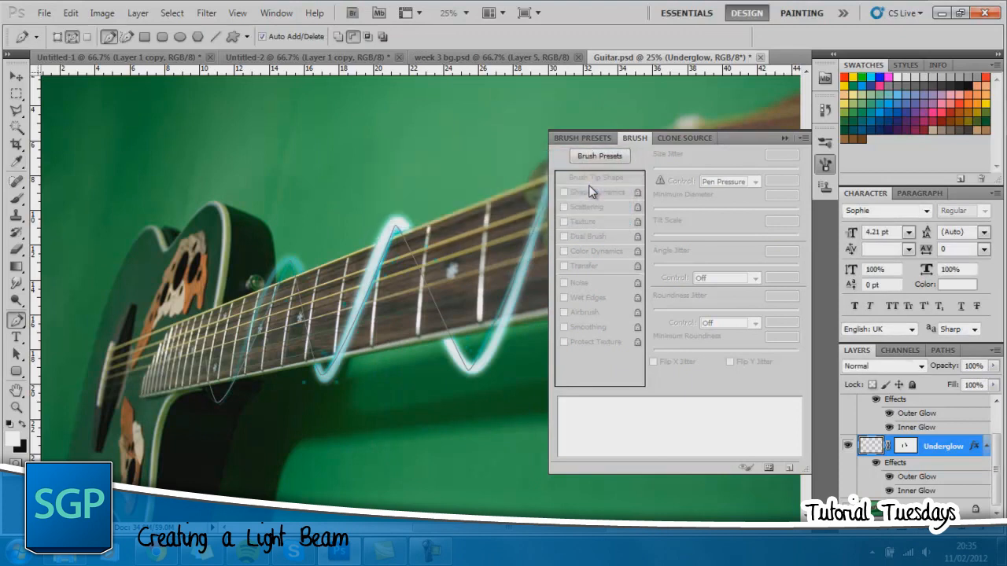
left_click(826, 164)
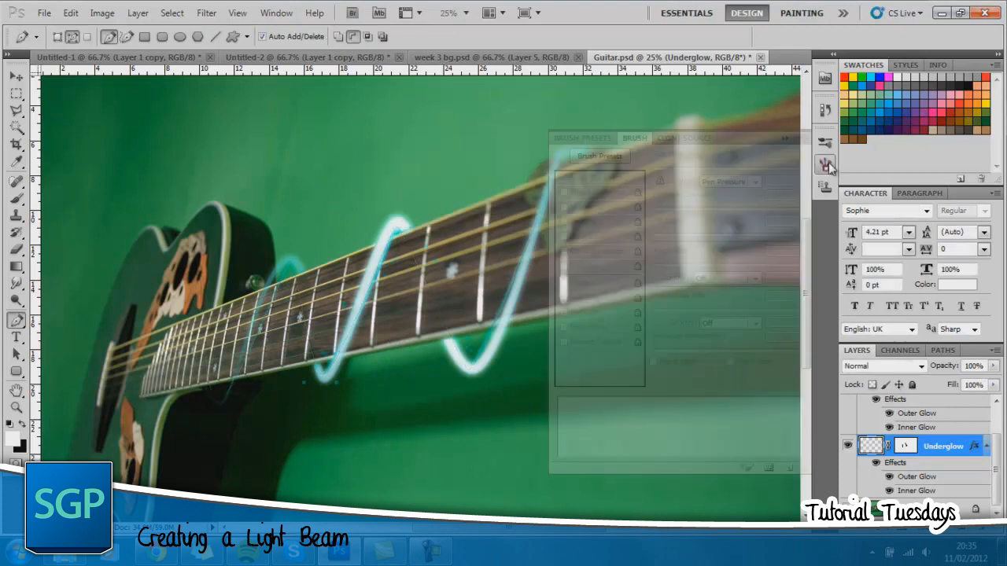
Start a Curves adjustment on the Background layer, lifting the Blue channel's shadows and adding a highlight point at input 195, output 198
left_click(940, 508)
left_click(113, 15)
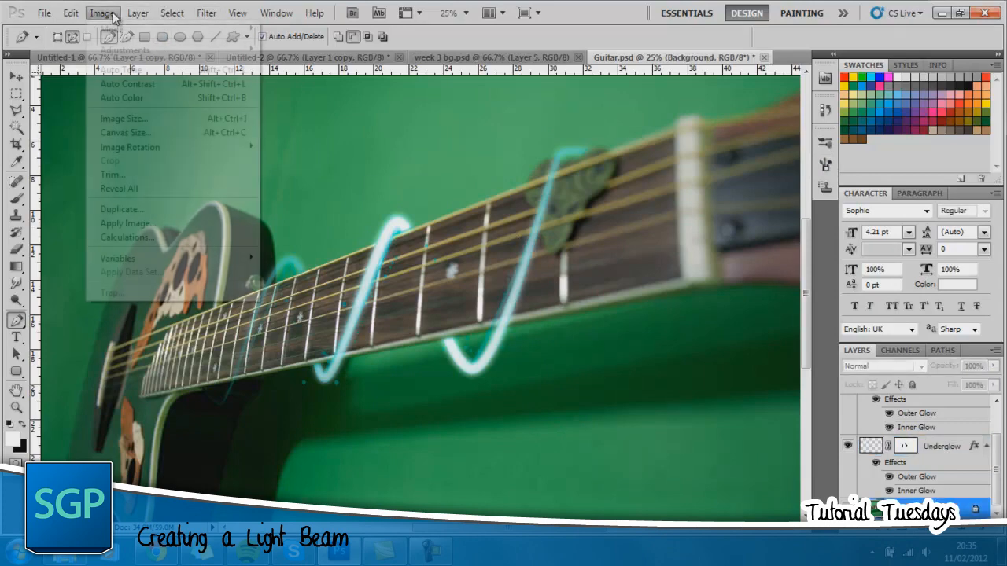
mouse_move(129, 52)
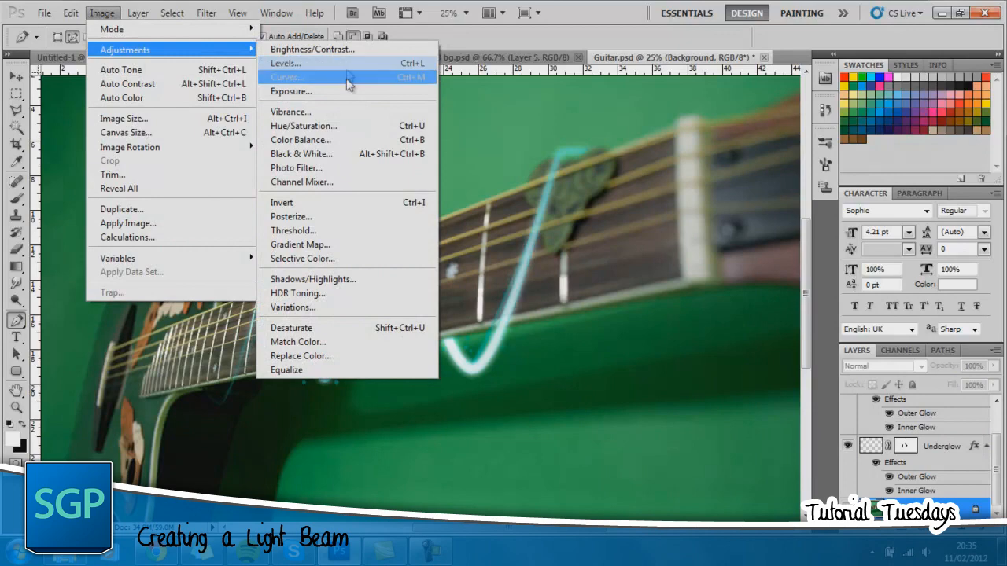
left_click(349, 77)
left_click(730, 145)
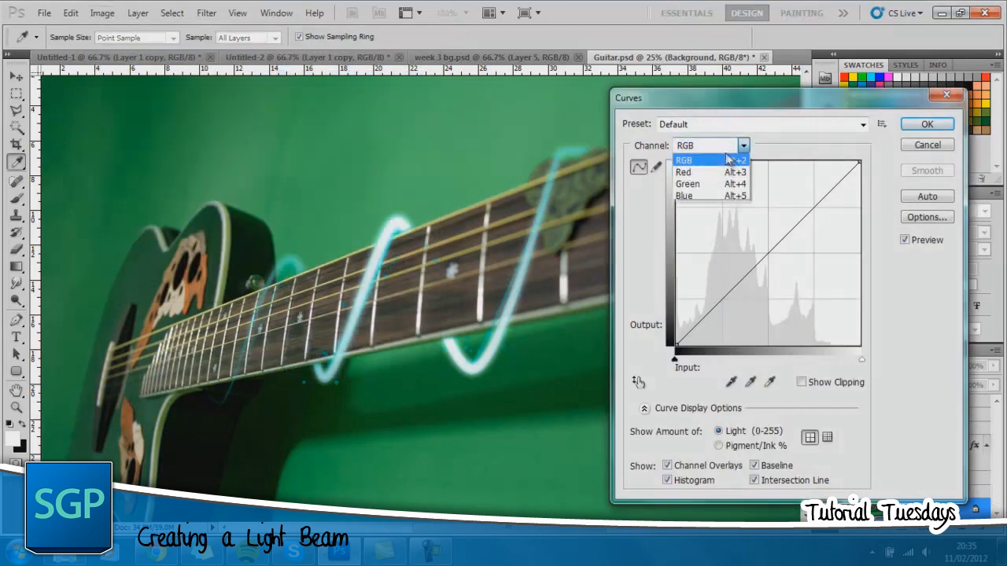
left_click(712, 195)
left_click_drag(719, 304, 716, 288)
left_click_drag(802, 203, 817, 203)
Lower the Green channel curve with points at input 67, output 59 and input 202, output 188
left_click(743, 147)
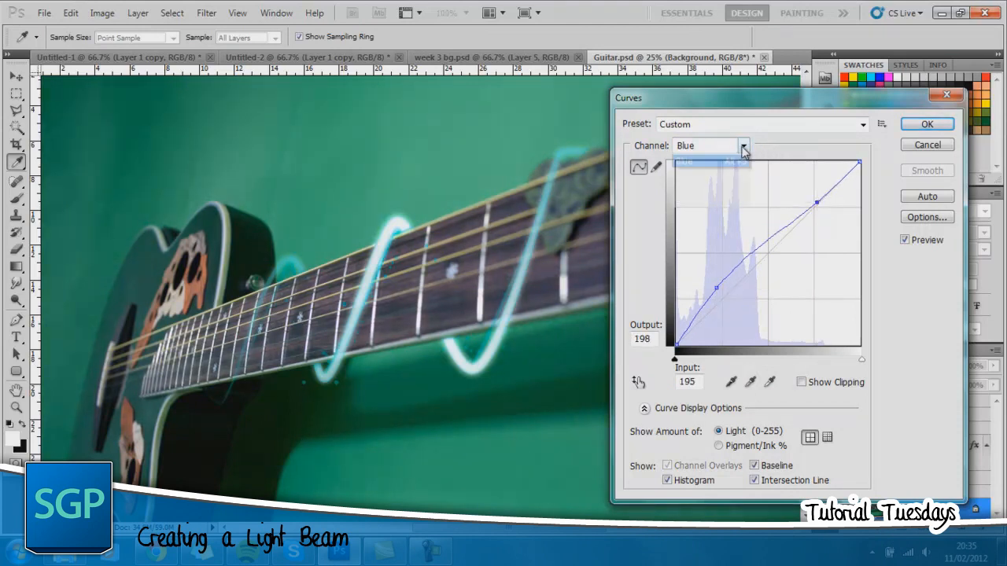
left_click(733, 183)
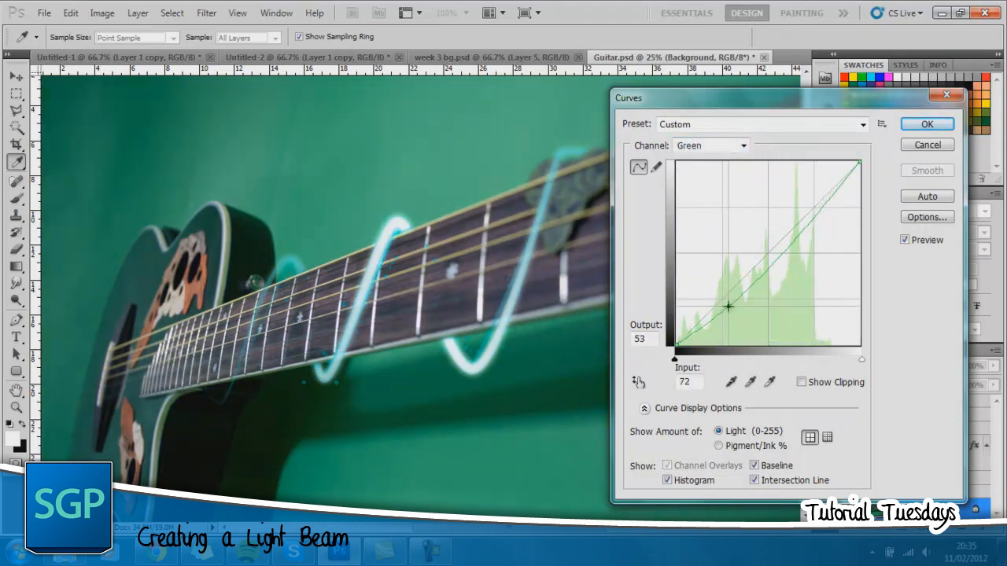
left_click_drag(728, 307, 724, 302)
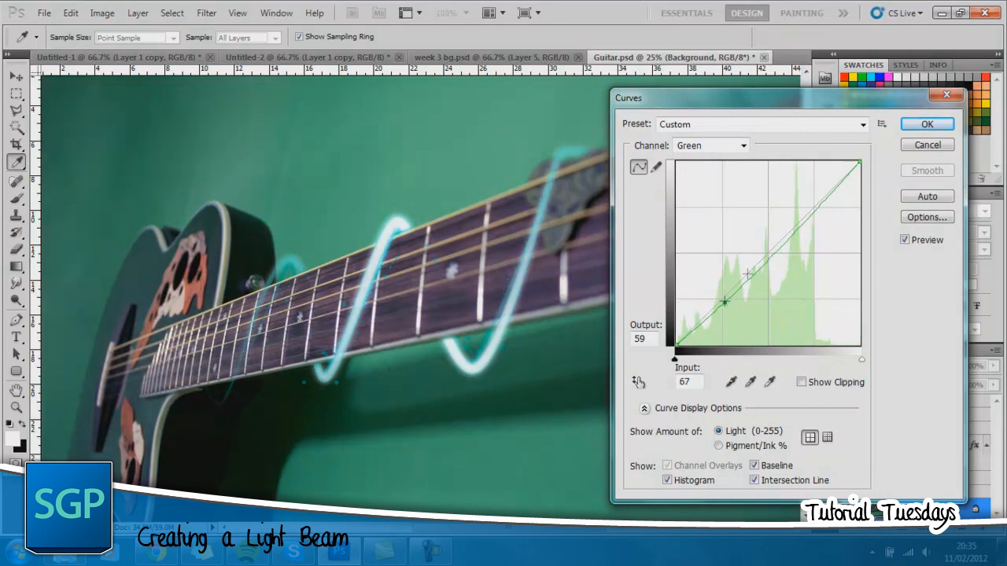
left_click_drag(819, 202, 821, 211)
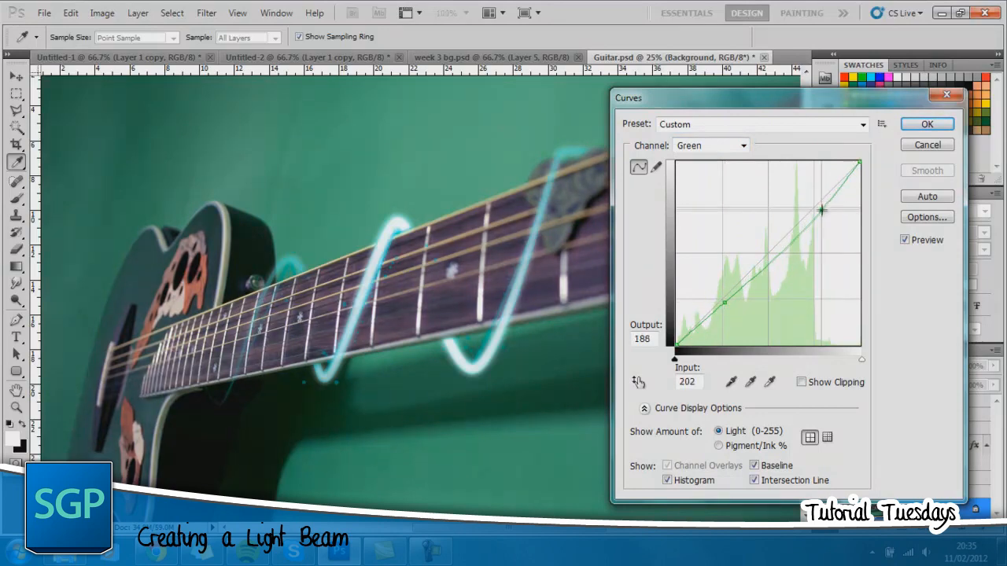
Darken the RGB curve with points at input 63, output 52 and input 196, output 184, and apply the Curves adjustment
left_click(744, 145)
left_click(693, 154)
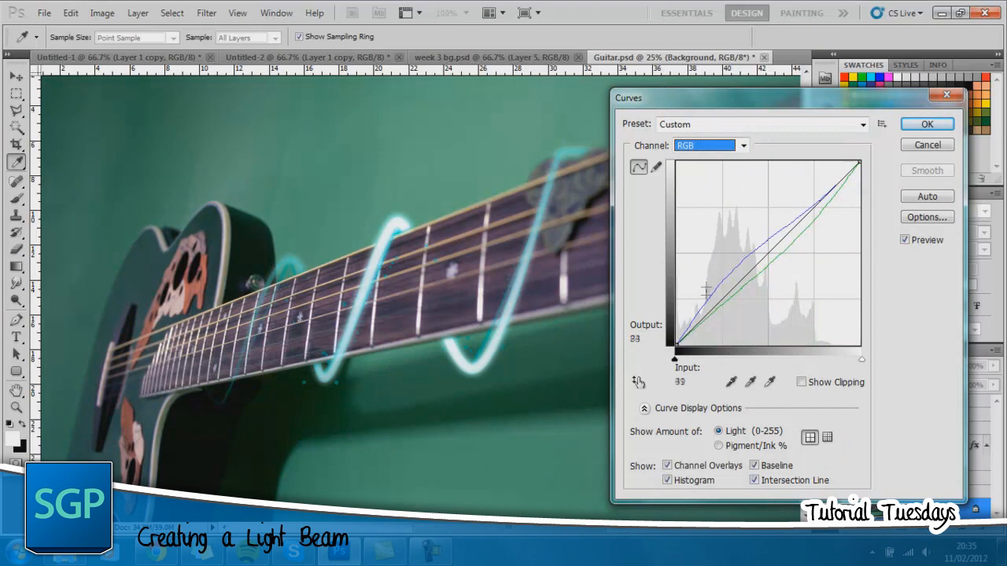
left_click_drag(713, 307, 715, 298)
left_click_drag(814, 197, 819, 211)
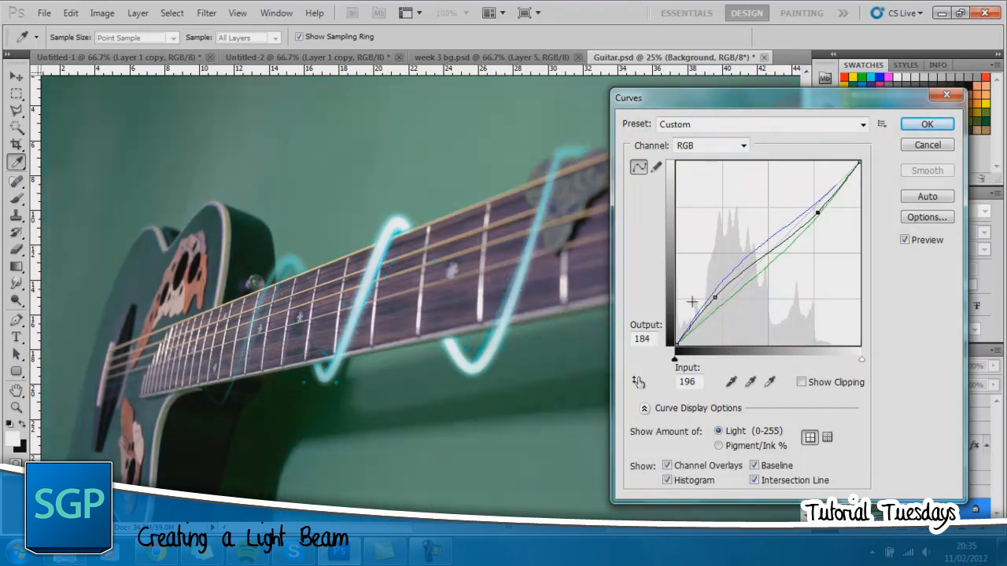
mouse_move(715, 298)
left_mouse_down()
mouse_move(705, 315)
mouse_move(721, 310)
mouse_move(724, 320)
mouse_move(722, 307)
left_mouse_up()
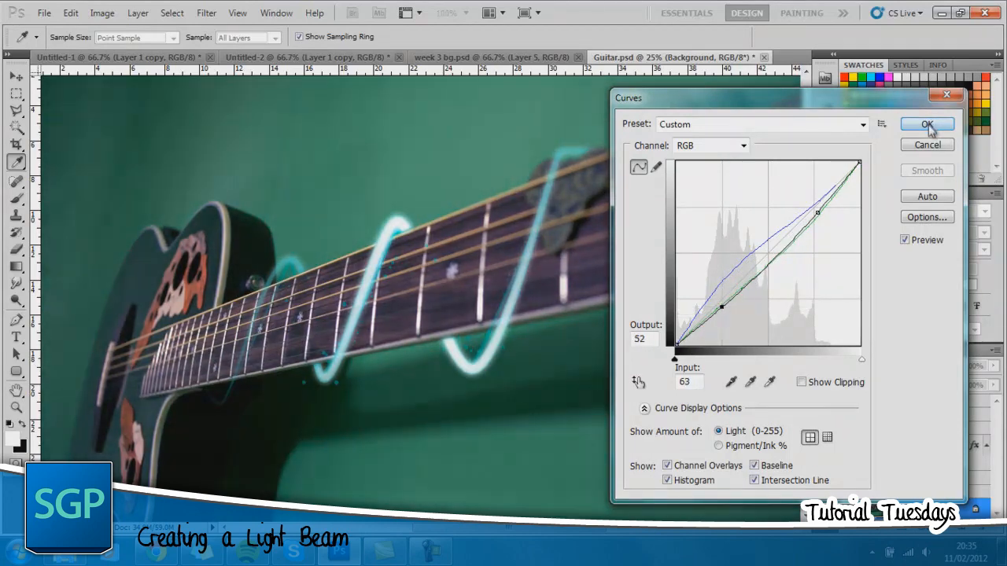
left_click(928, 126)
Fit the whole image in view to review the finished light beam, then show the desktop
key("ctrl+0")
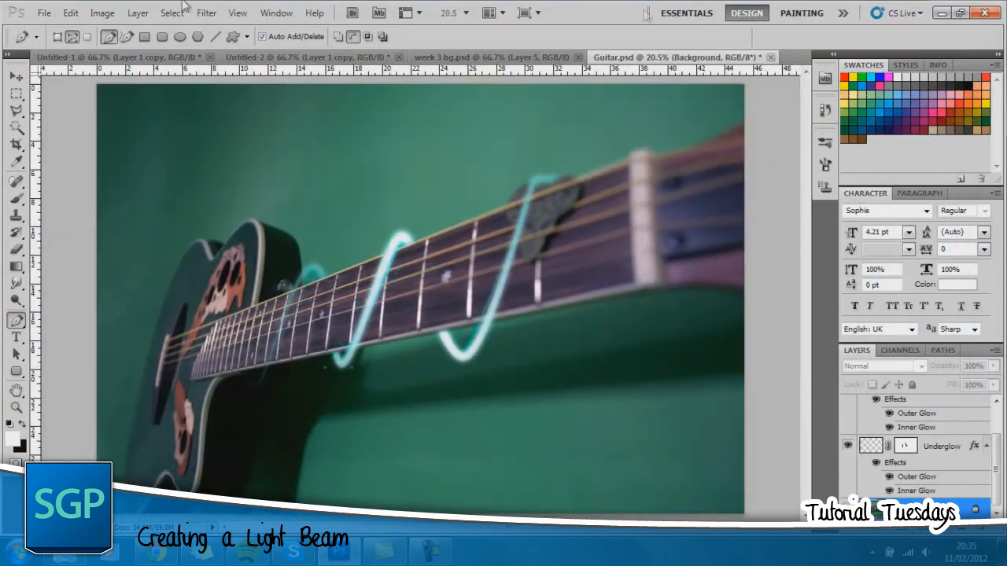
left_click(16, 77)
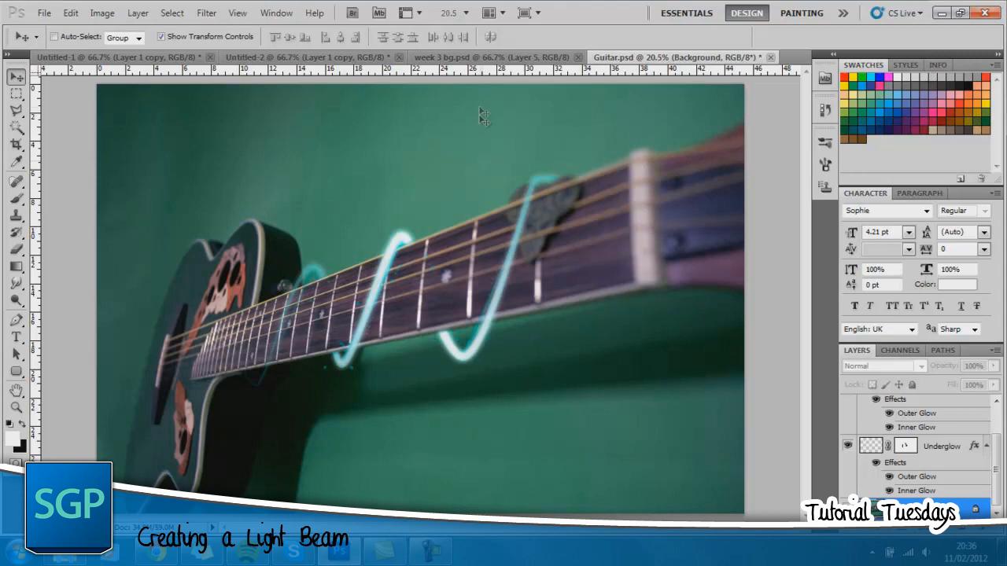
left_click(1003, 550)
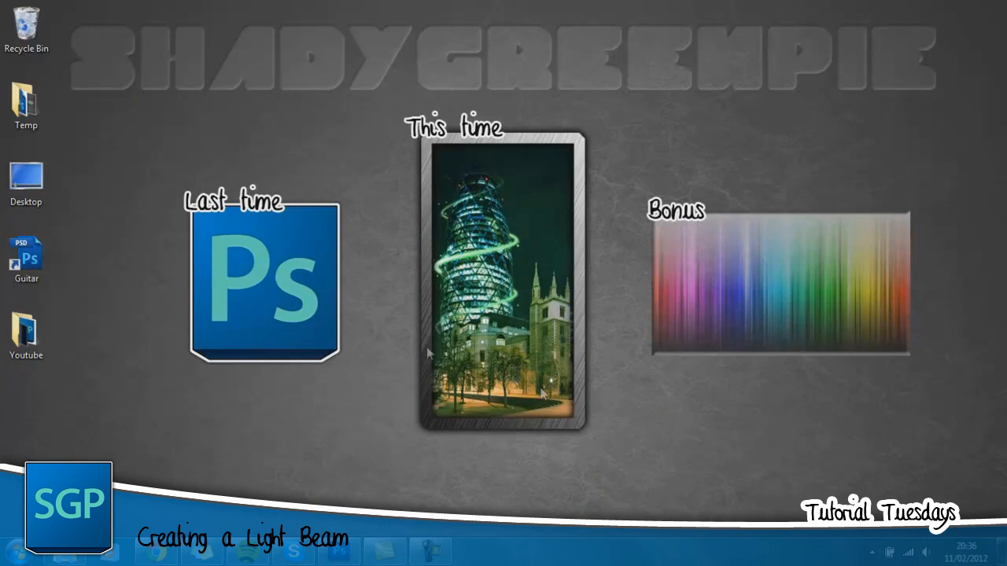